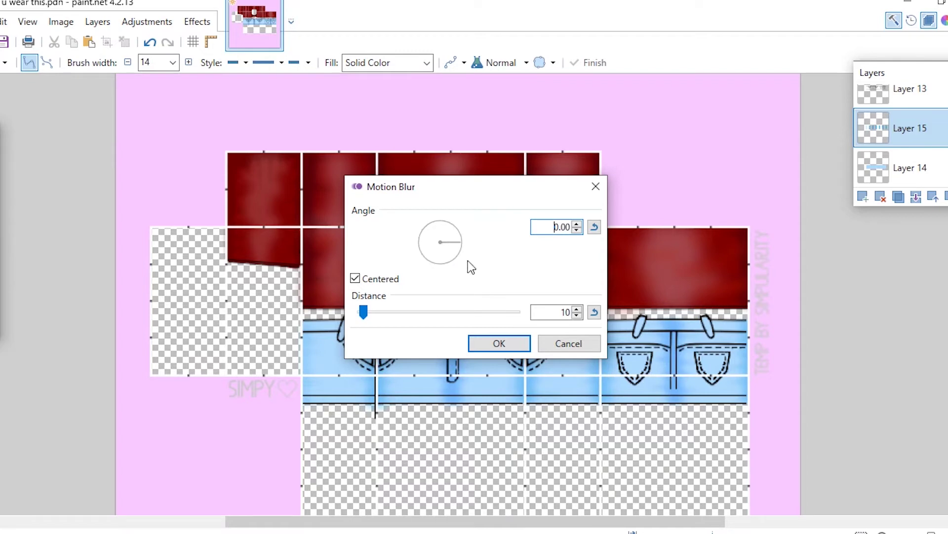
- Apply the motion blur, then add a new layer placed below Layer 15
click(499, 343)
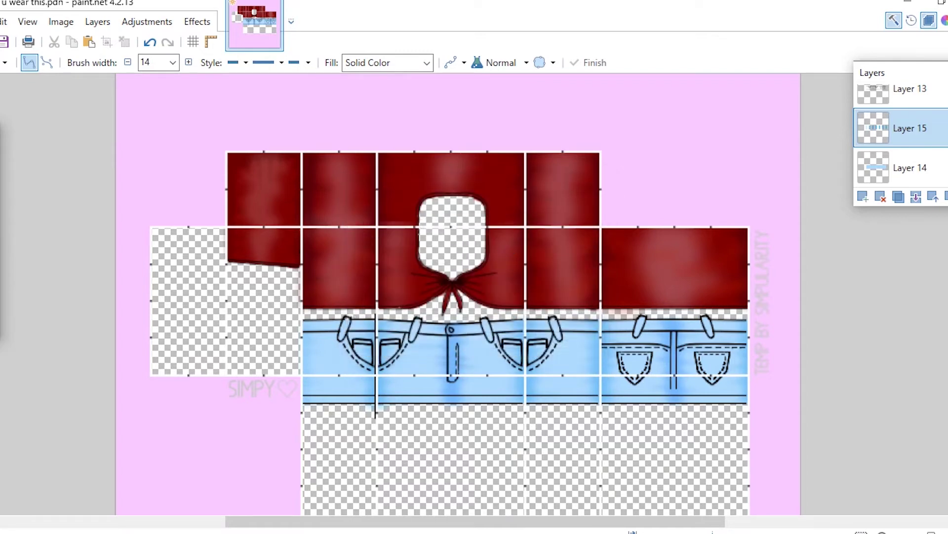
click(864, 197)
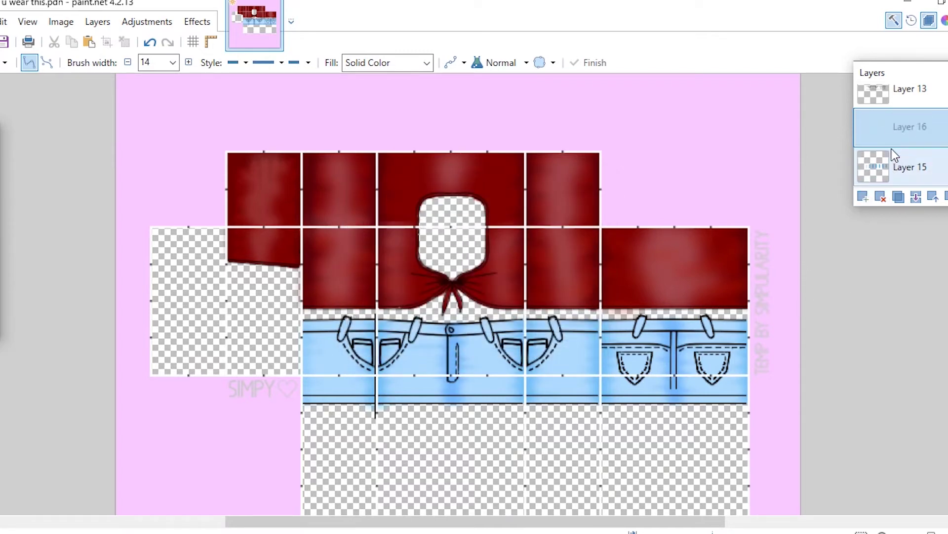
drag(900, 136, 904, 181)
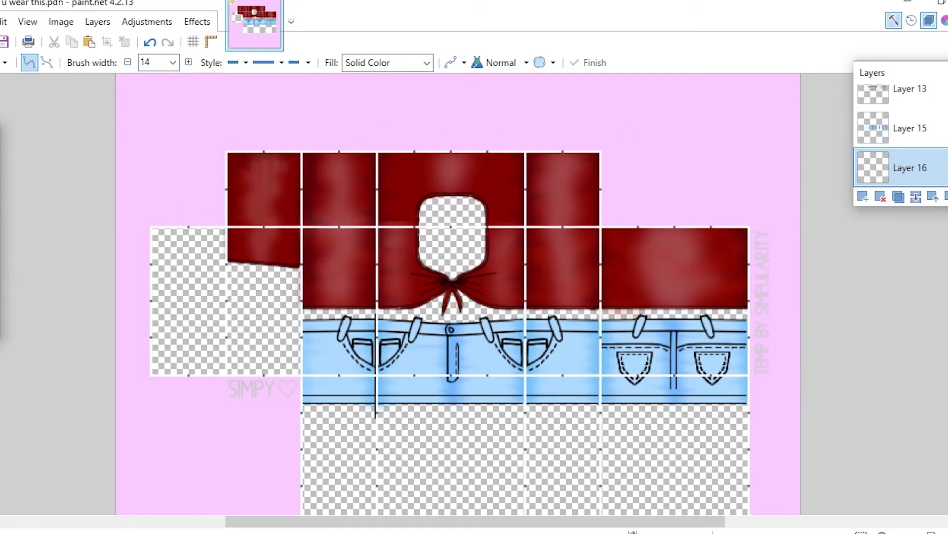
- Switch to the Paintbrush with white as the primary colour
key(b)
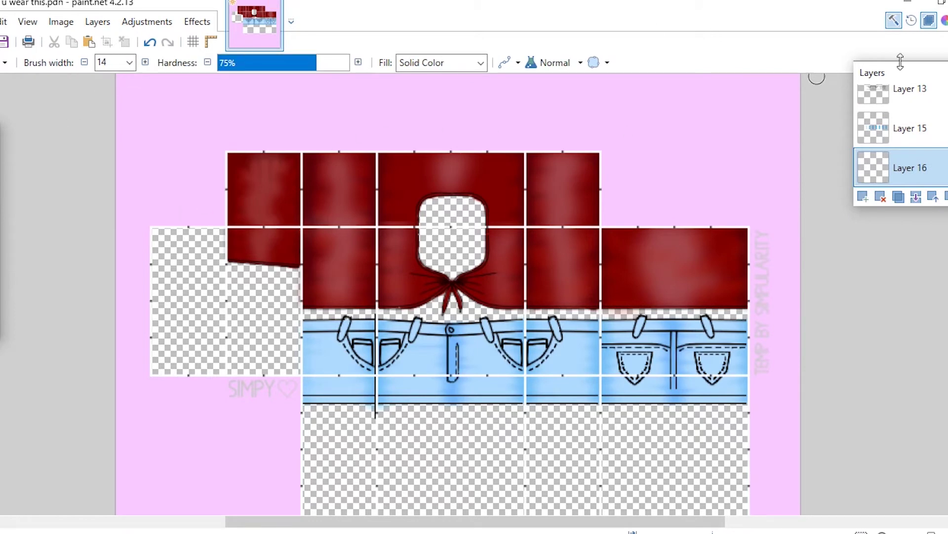
key(F8)
click(609, 228)
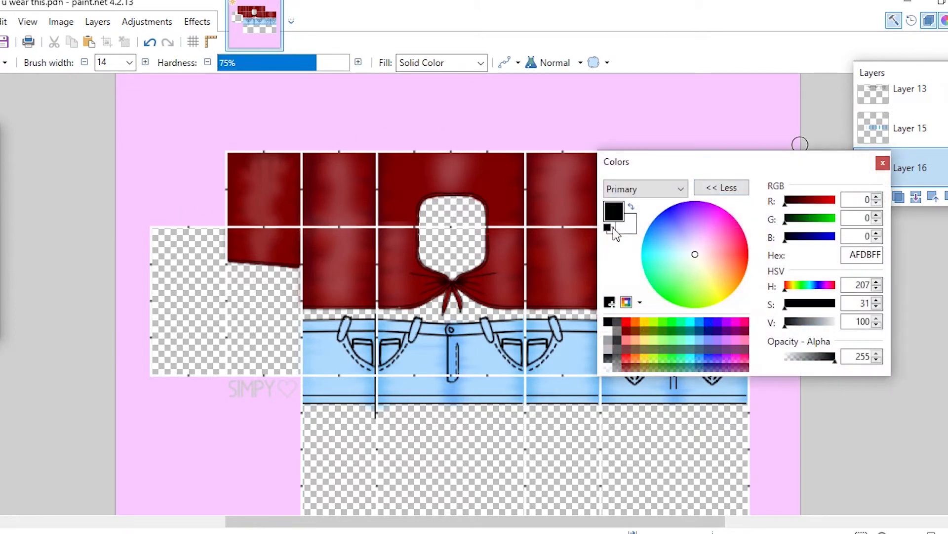
click(632, 208)
click(729, 188)
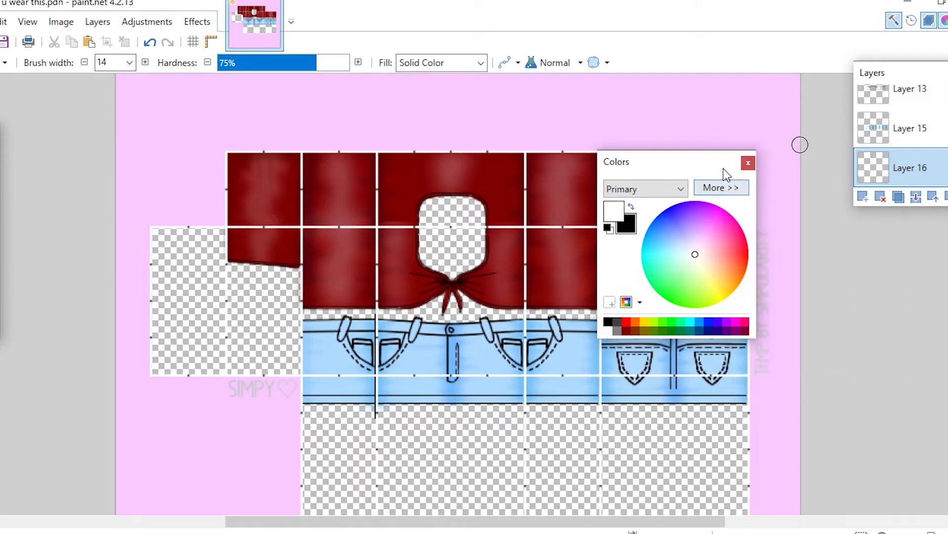
drag(726, 171, 946, 274)
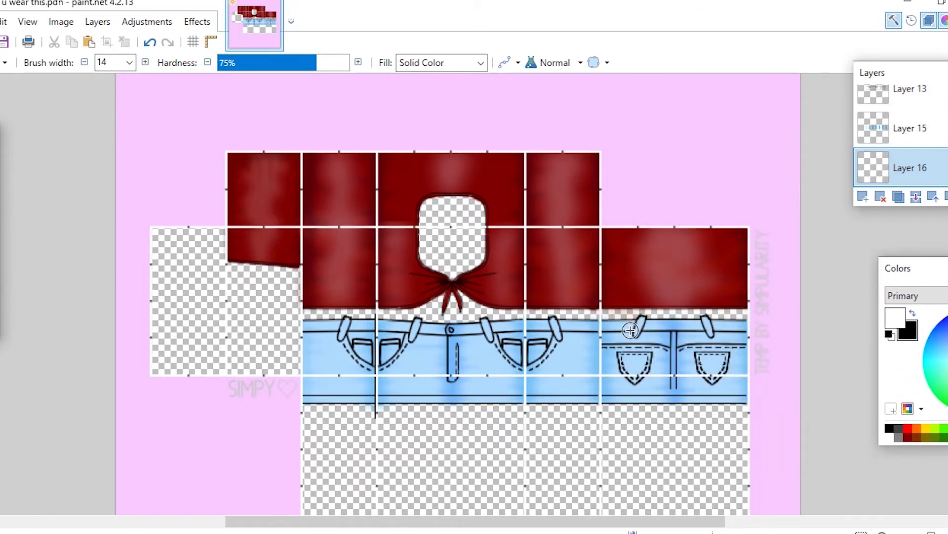
- Paint six vertical white highlight streaks down the jeans, through pockets and beside belt loops
mouse_move(631, 331)
mouse_down()
mouse_move(642, 330)
mouse_move(640, 400)
mouse_up()
drag(717, 401, 710, 334)
drag(569, 320, 567, 399)
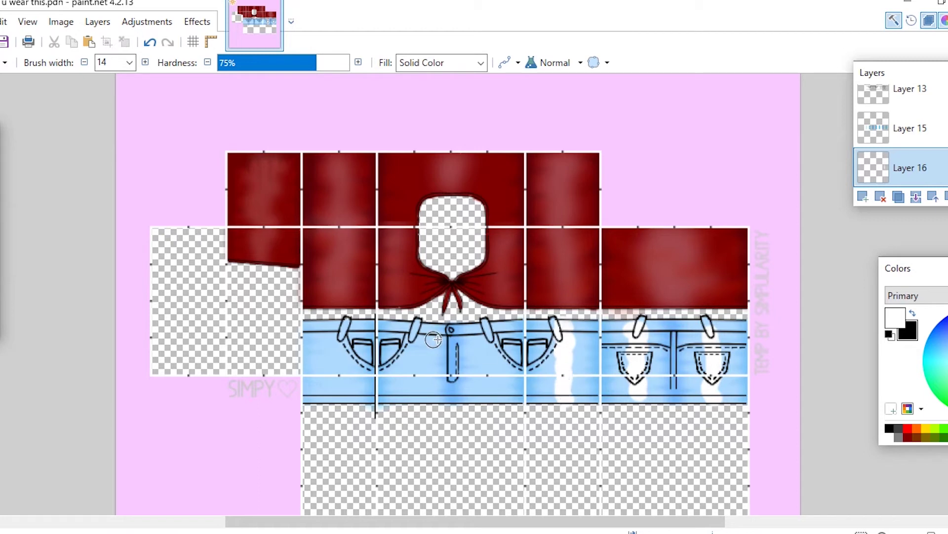
drag(481, 322, 490, 390)
mouse_move(399, 386)
mouse_down()
mouse_move(416, 396)
mouse_move(415, 323)
mouse_up()
drag(321, 326, 330, 390)
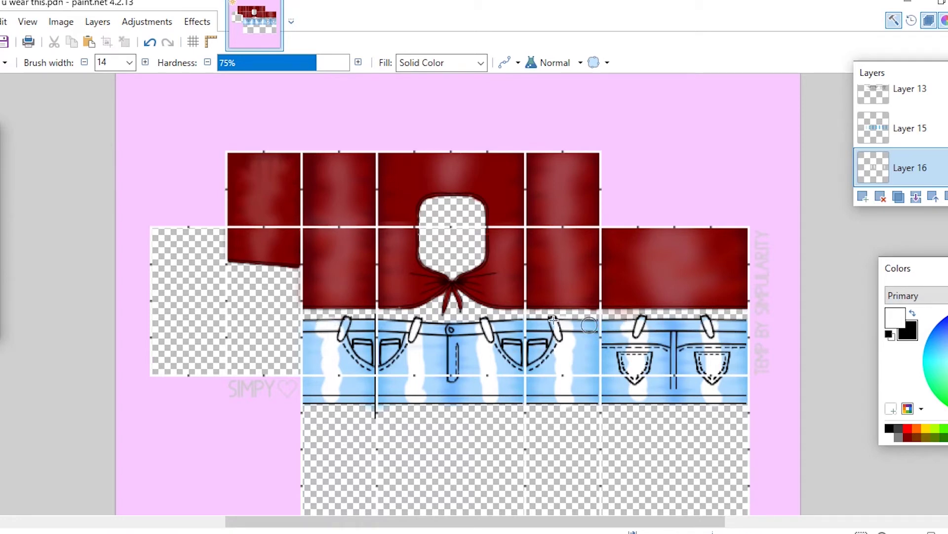
- Apply a Gaussian Blur with a radius of about 14 to the white streaks
click(202, 22)
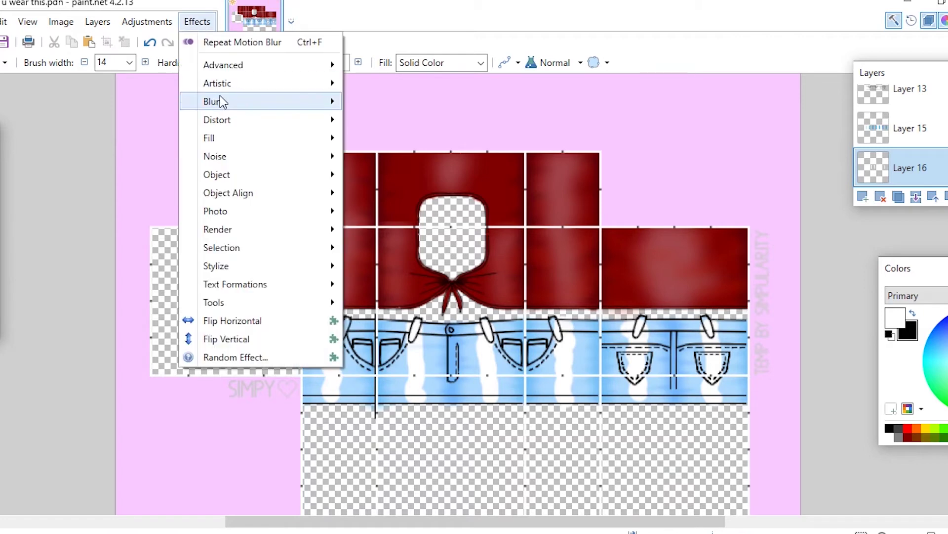
mouse_move(221, 99)
click(396, 78)
drag(363, 269, 376, 279)
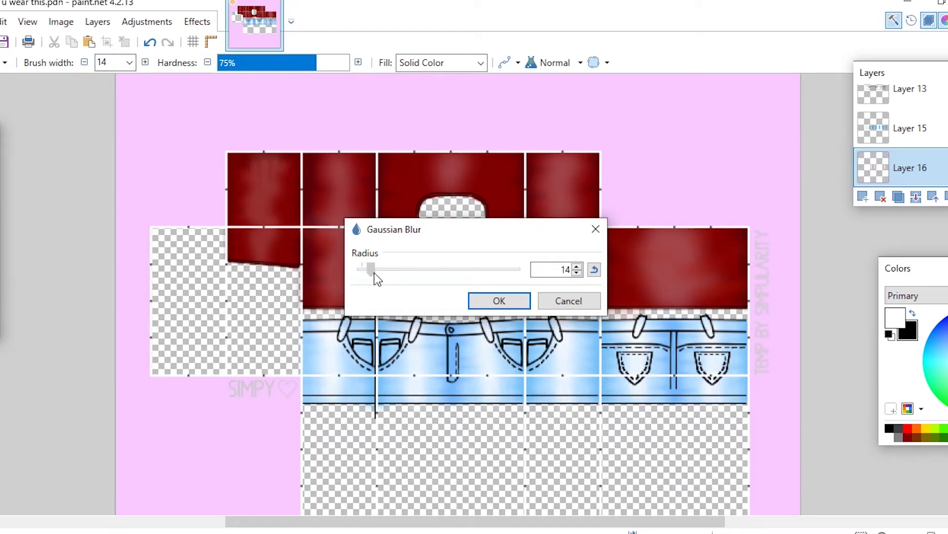
click(500, 301)
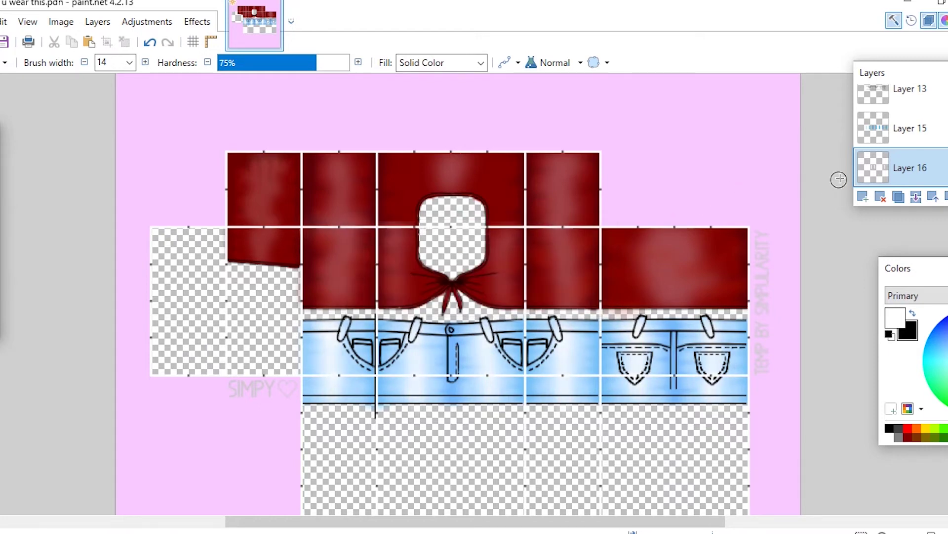
- Lower Layer 16's opacity to about 105
double_click(895, 181)
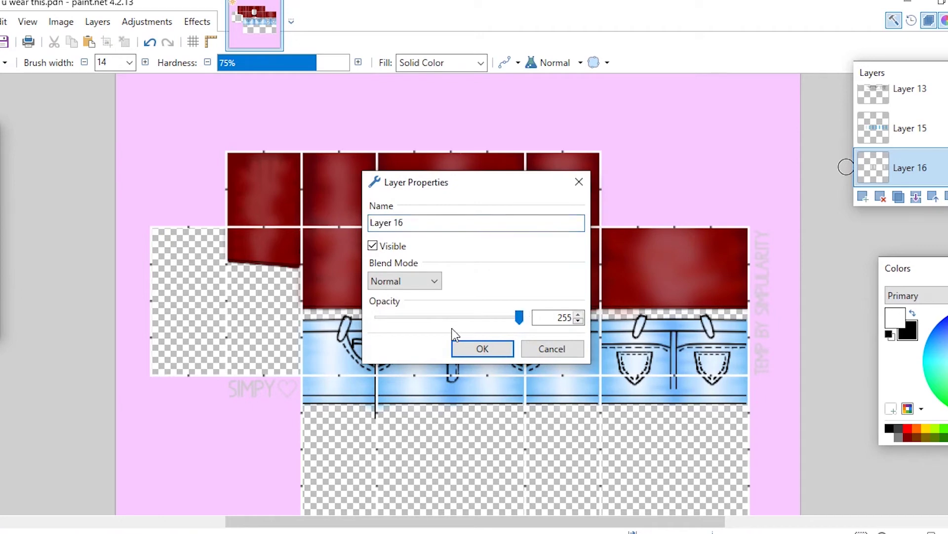
drag(475, 319, 473, 320)
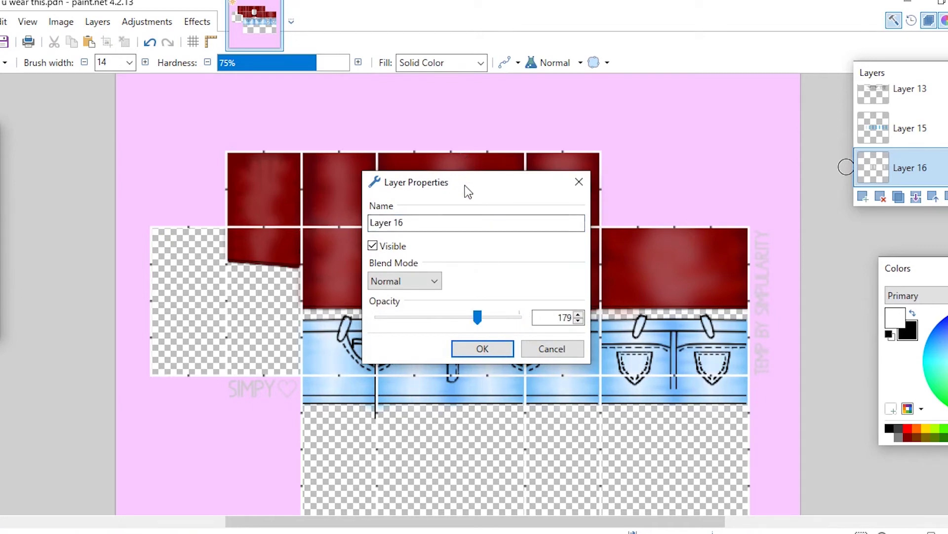
drag(465, 184, 714, 103)
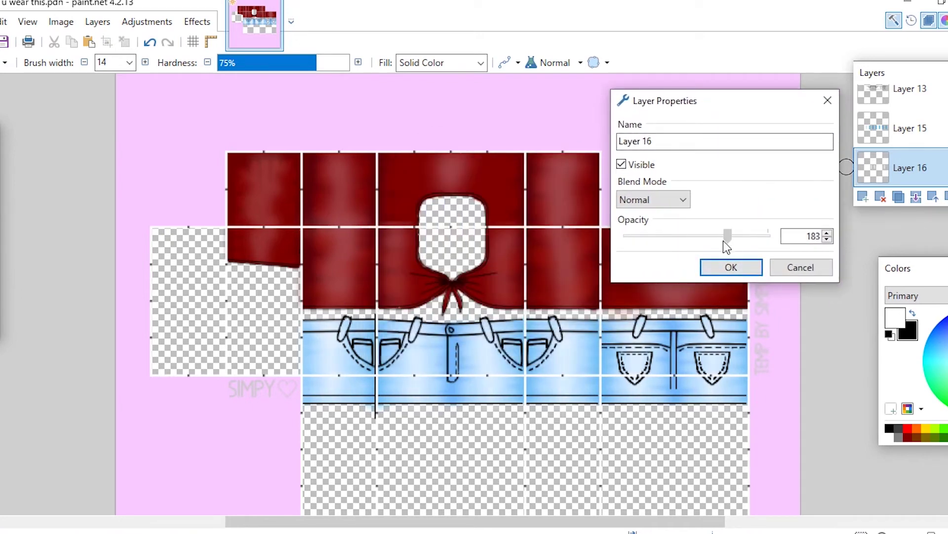
drag(724, 236, 681, 244)
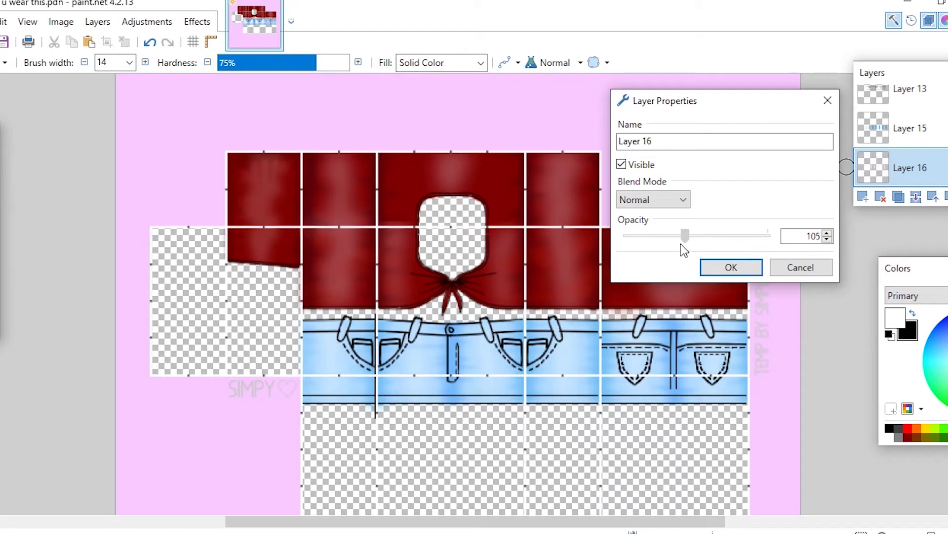
click(739, 268)
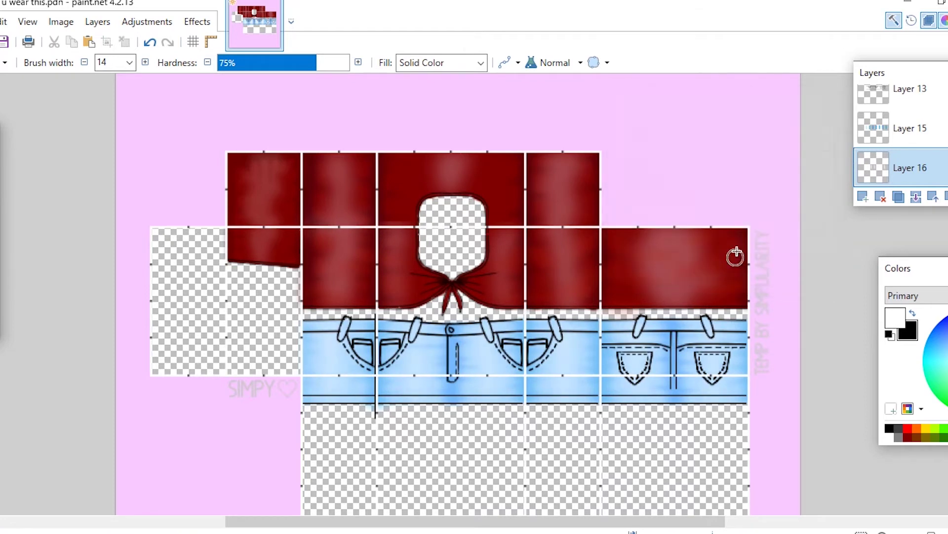
- Lower Layer 13's opacity to 51 to fade the jeans lines
click(908, 99)
double_click(908, 98)
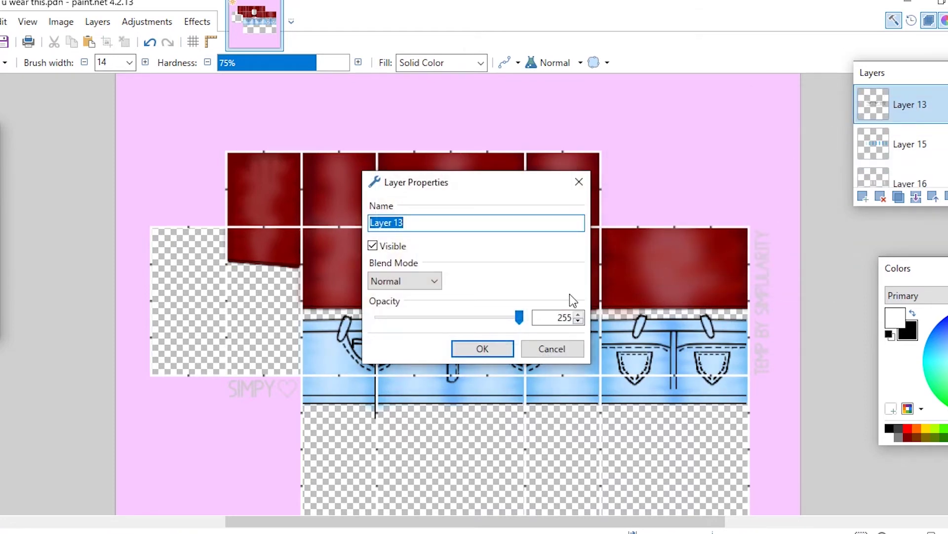
drag(519, 318, 438, 321)
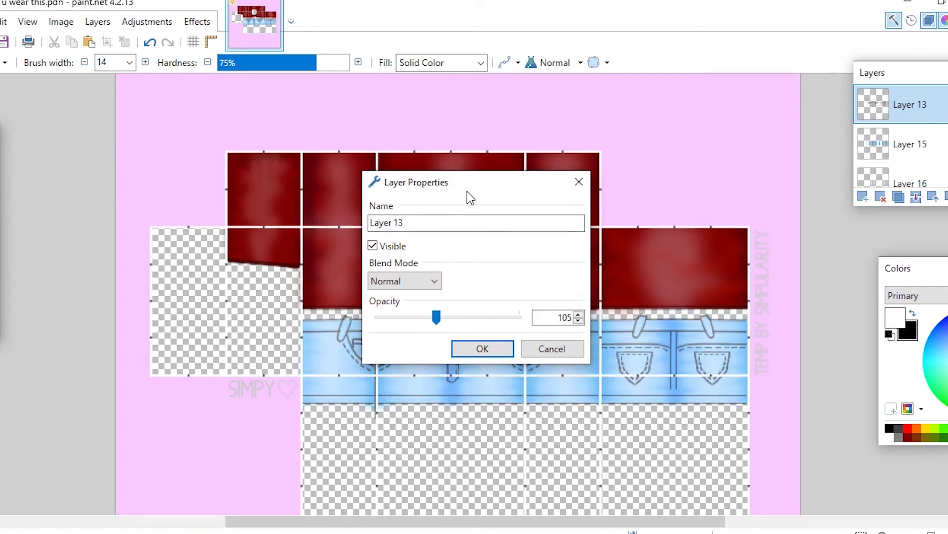
drag(467, 191, 752, 50)
drag(722, 177, 687, 183)
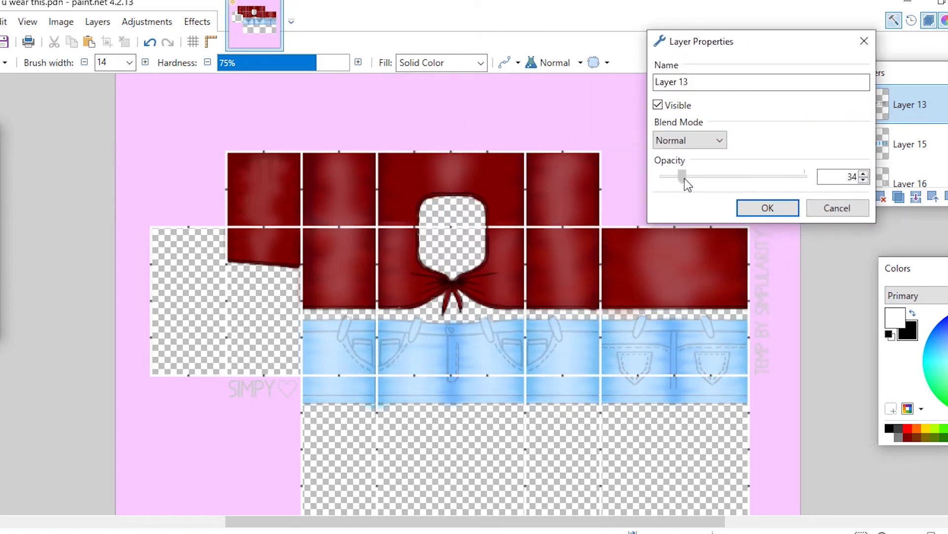
click(752, 211)
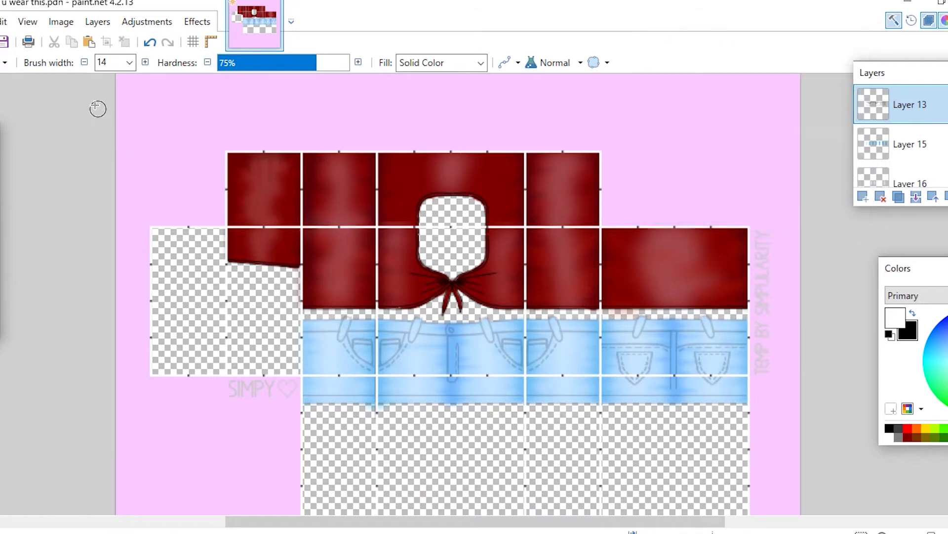
- Cancel Gaussian Blur+ and instead apply a radius-3 Gaussian Blur to Layer 13
click(193, 22)
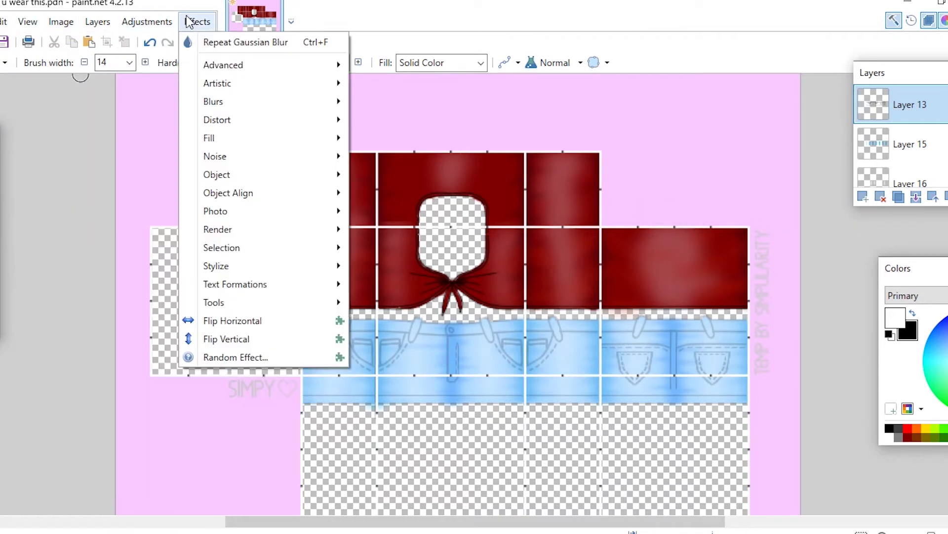
mouse_move(217, 101)
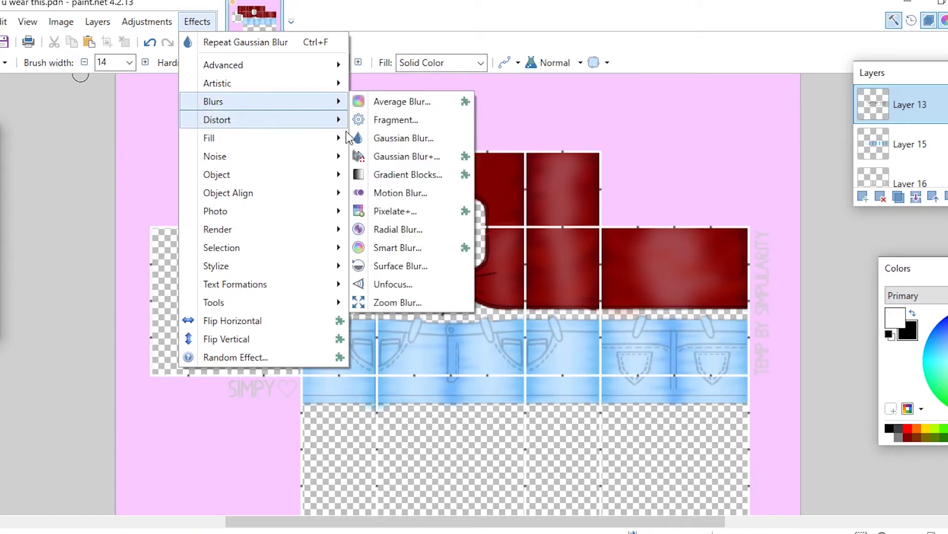
click(402, 153)
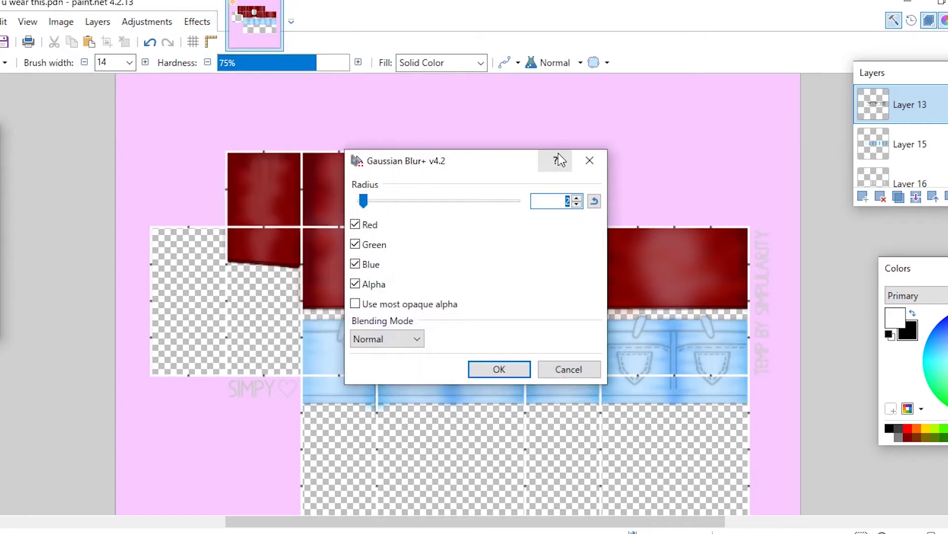
click(590, 160)
click(197, 22)
mouse_move(327, 108)
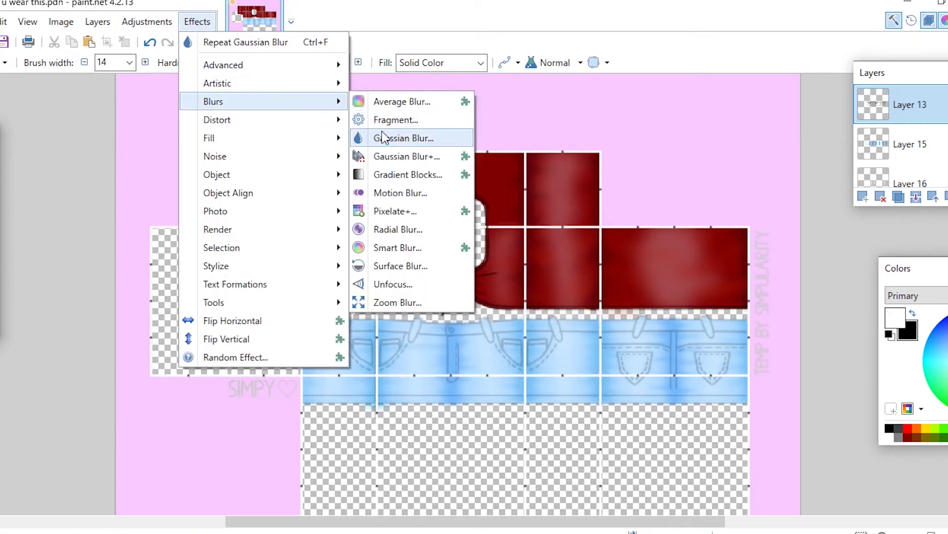
click(402, 138)
drag(380, 266, 362, 270)
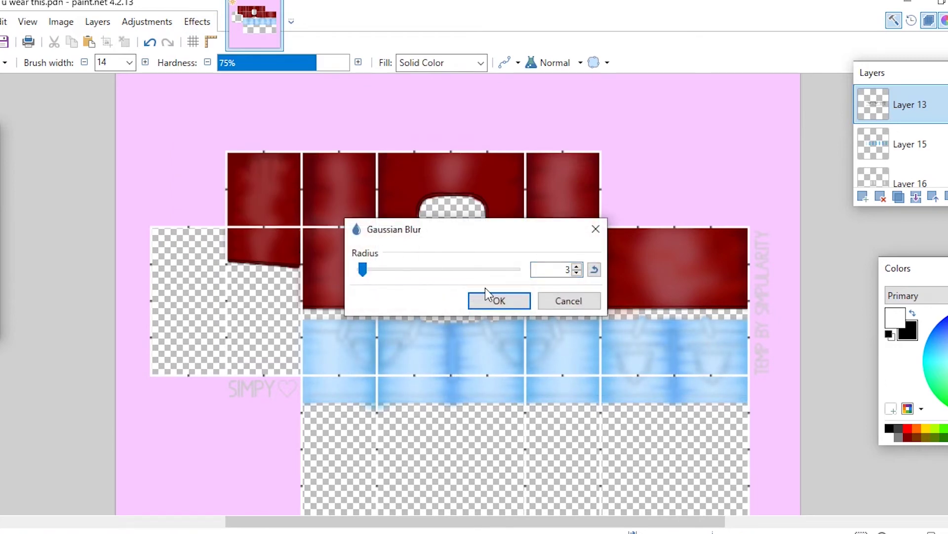
click(495, 301)
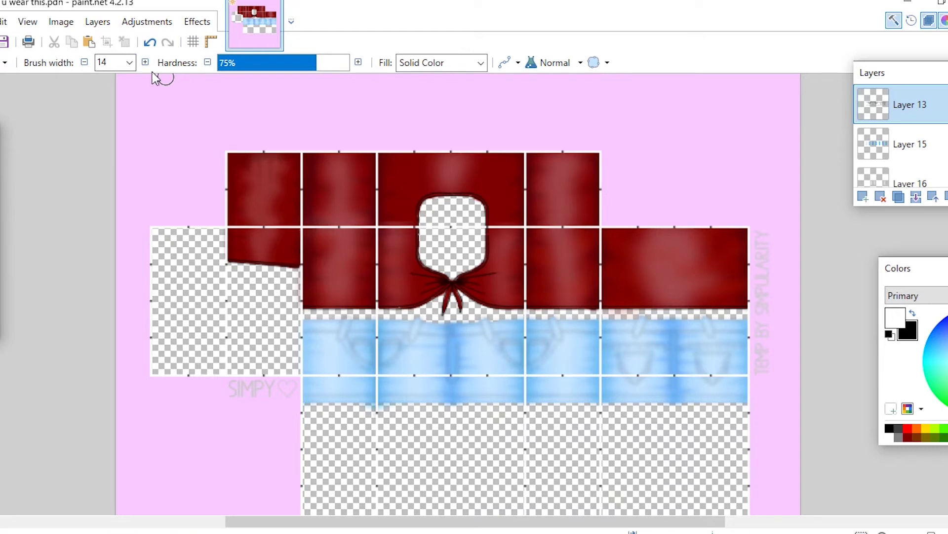
- Run Gaussian Blur again on Layer 13 with the radius set to 0
click(197, 21)
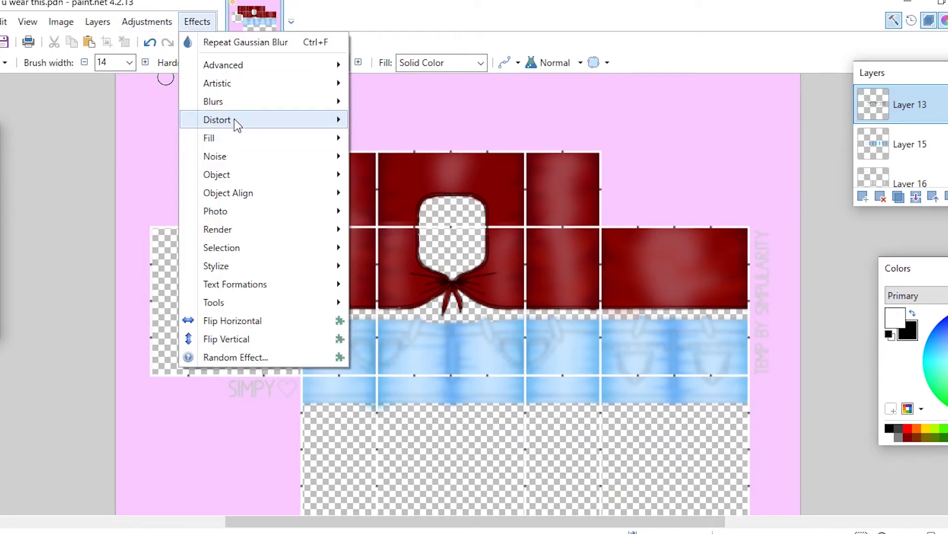
mouse_move(233, 99)
click(437, 148)
drag(380, 269, 359, 271)
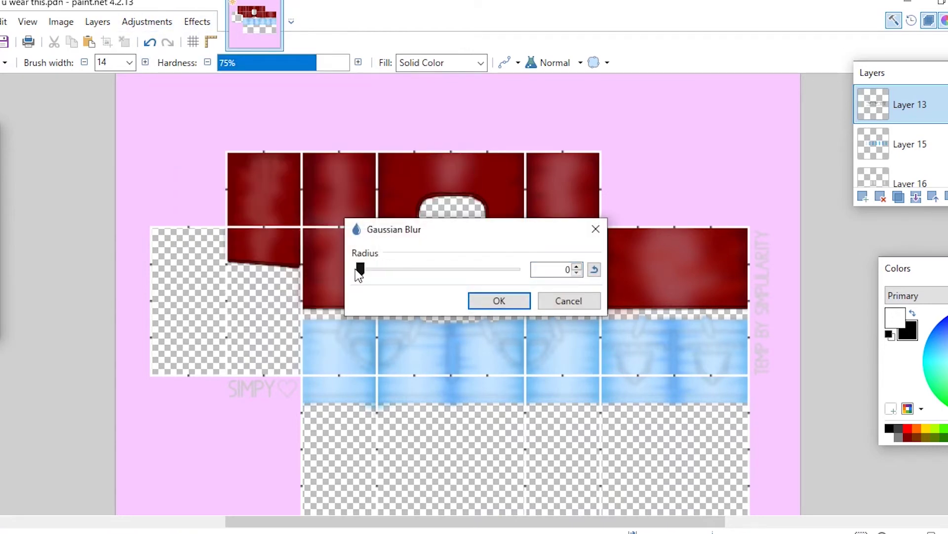
click(499, 300)
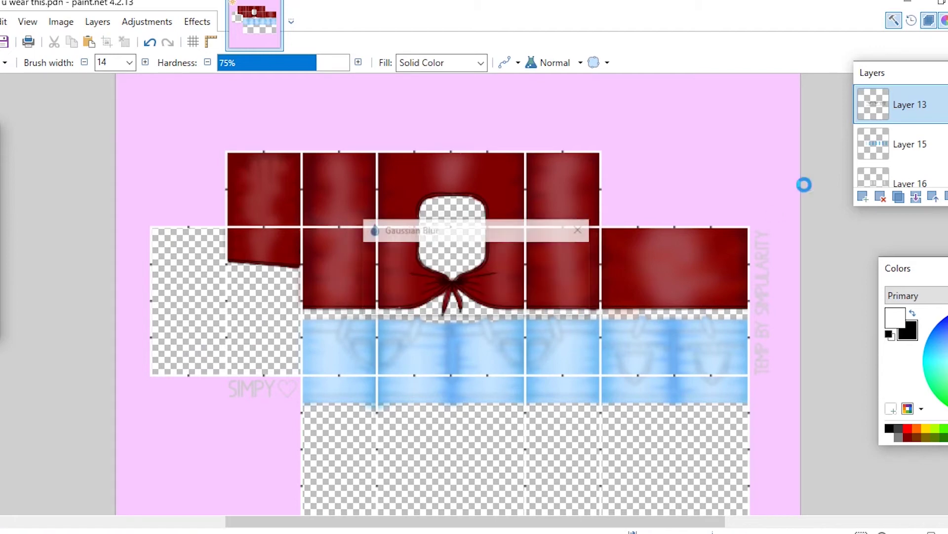
- Raise Layer 13's opacity to 125
double_click(910, 110)
drag(406, 317, 446, 317)
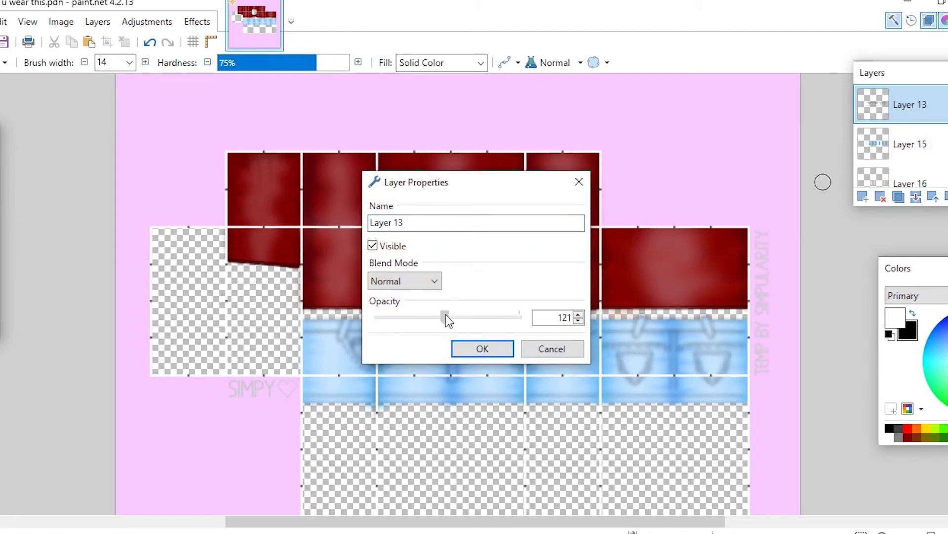
drag(467, 186, 624, 94)
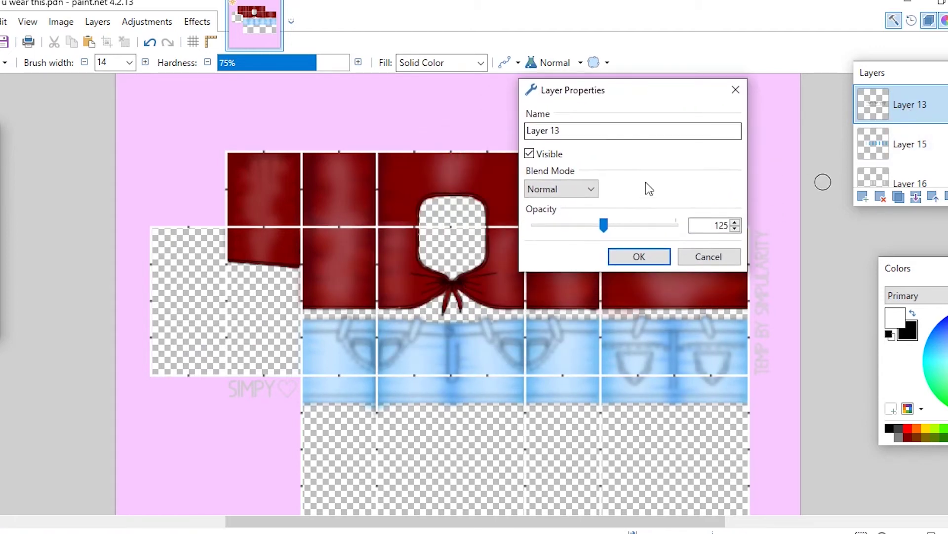
click(640, 256)
- Apply the Duotone Ink on Paper adjustment to Layer 13
click(147, 21)
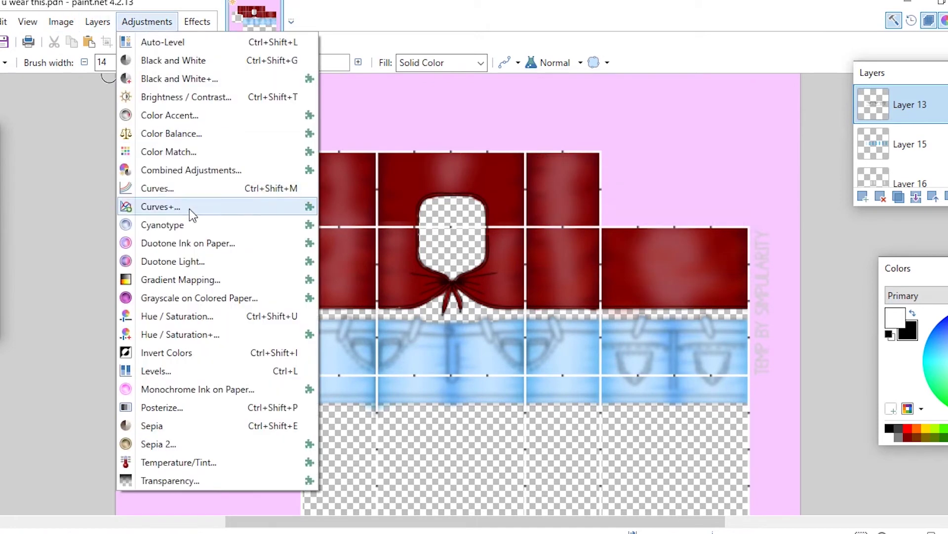
click(192, 242)
drag(398, 153, 664, 89)
click(773, 319)
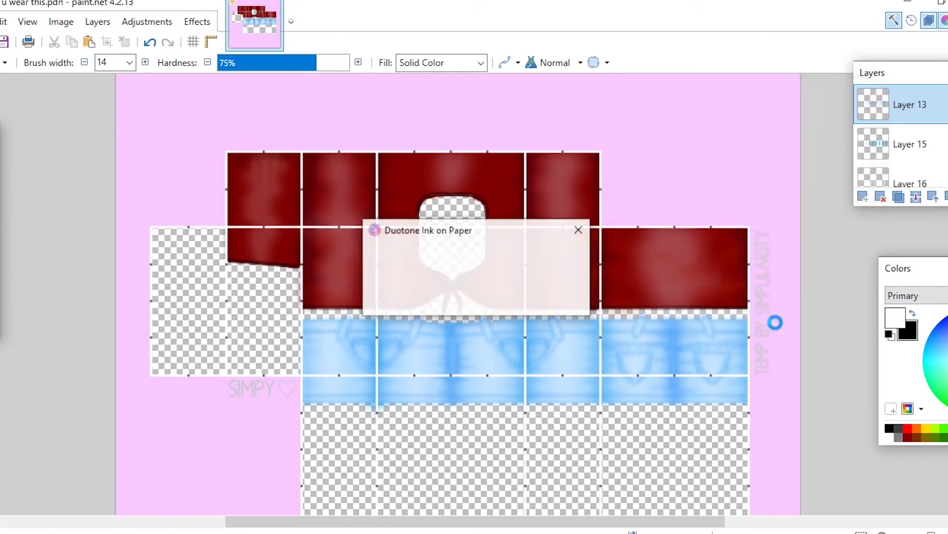
scroll(547, 226, down, 2)
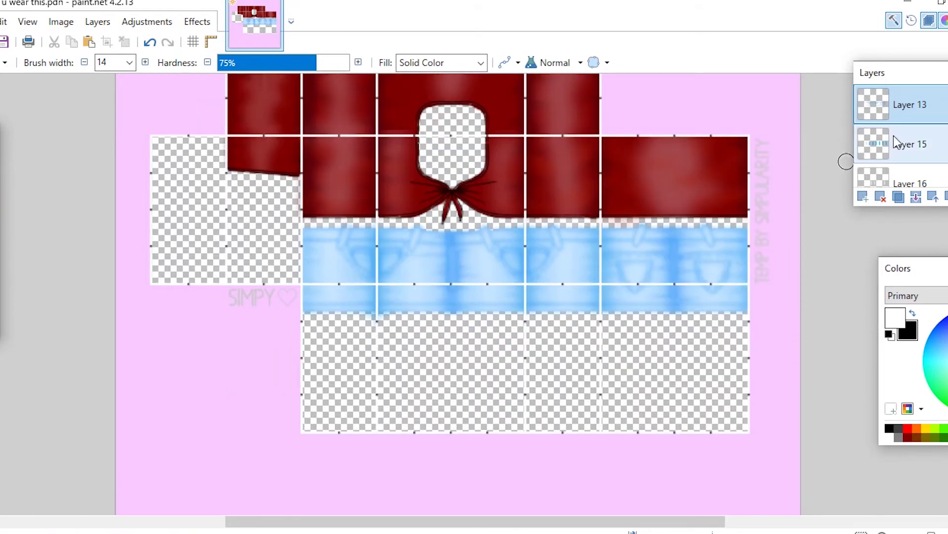
- Check Layer 13's properties without changes, then apply a Gaussian Blur to it
double_click(904, 116)
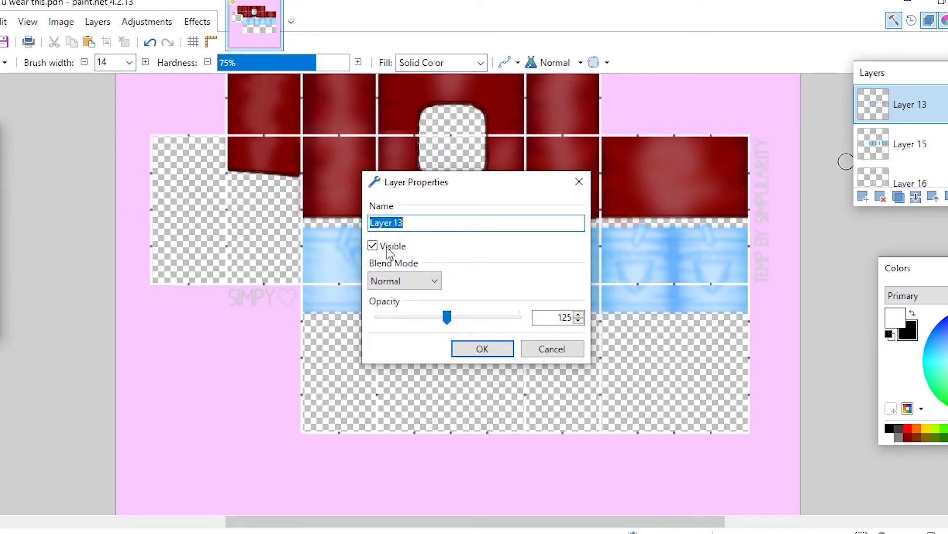
click(579, 182)
click(197, 21)
mouse_move(224, 107)
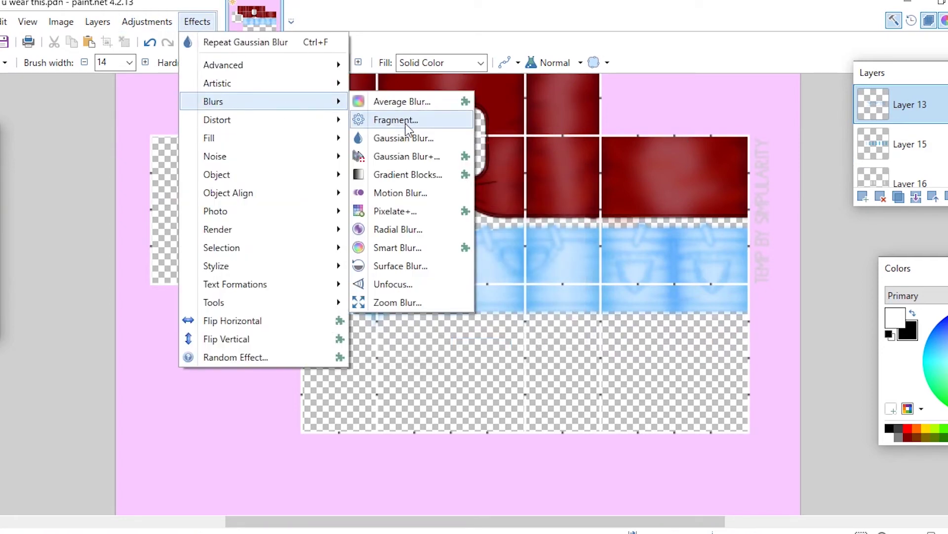
click(395, 152)
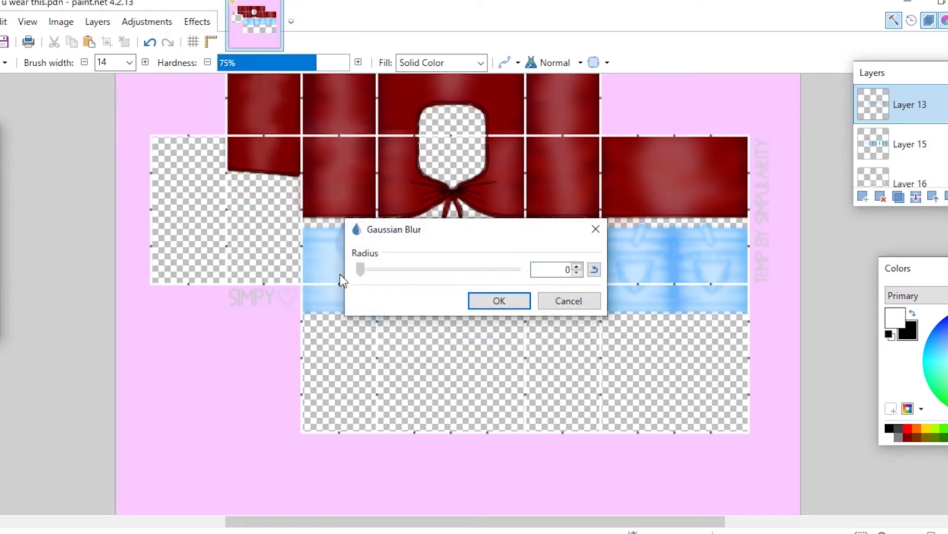
click(492, 299)
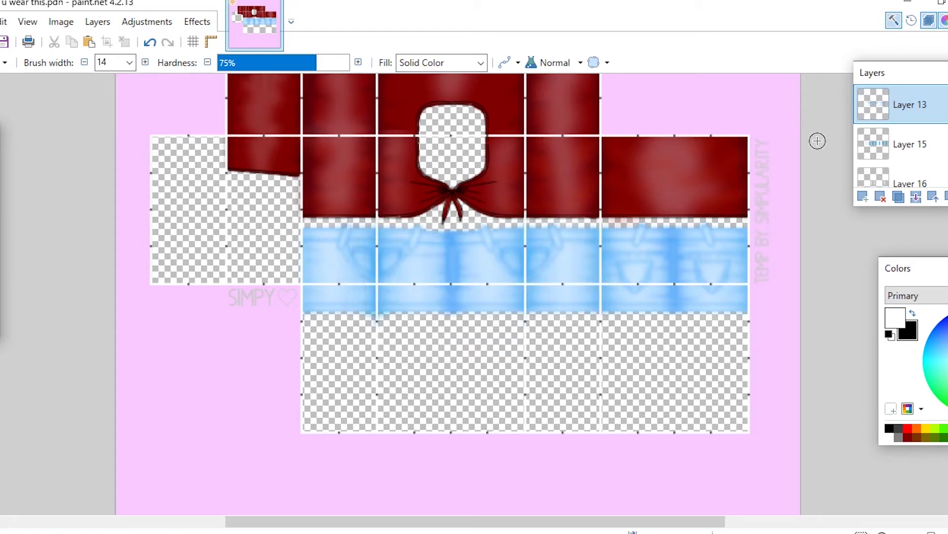
- Reopen Layer 13's properties and confirm them, reviewing the shorts
double_click(931, 104)
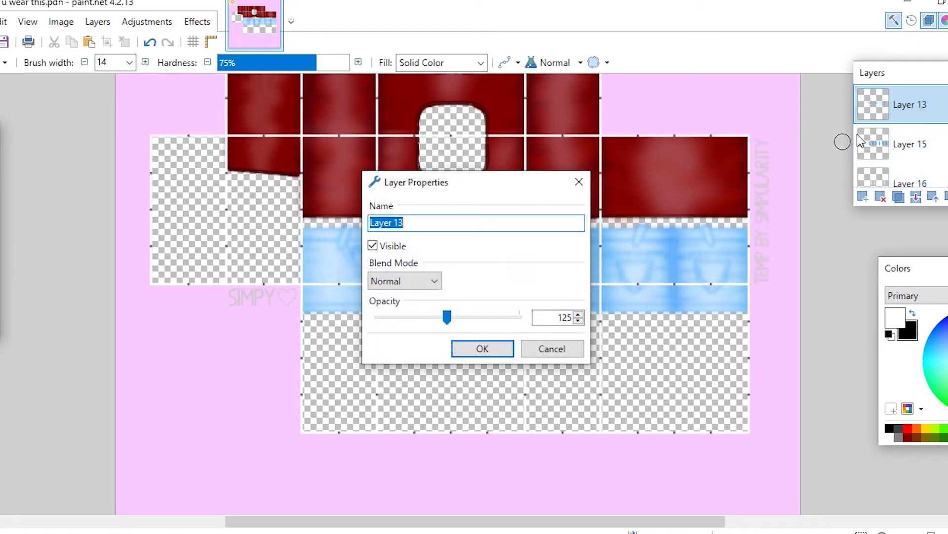
click(482, 348)
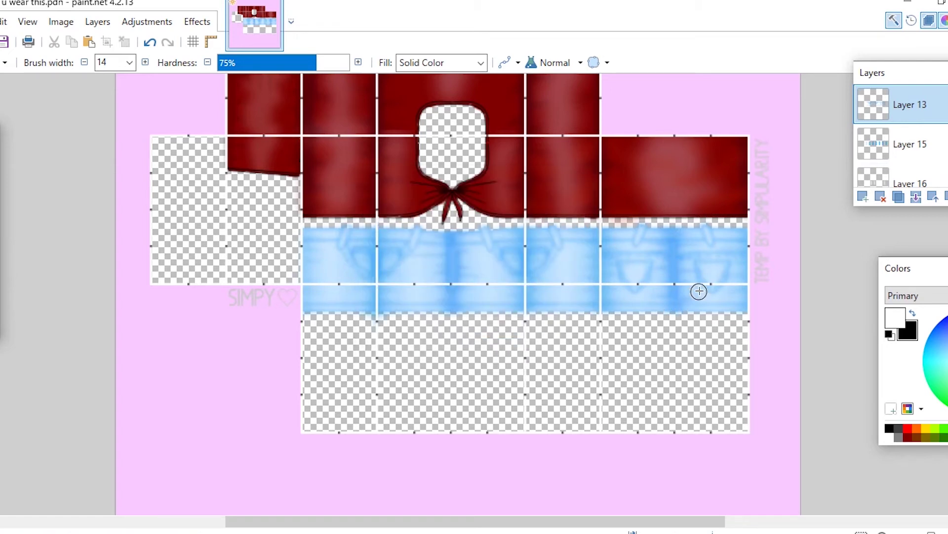
scroll(675, 270, up, 3)
scroll(675, 269, down, 3)
scroll(557, 290, down, 4)
scroll(735, 283, up, 3)
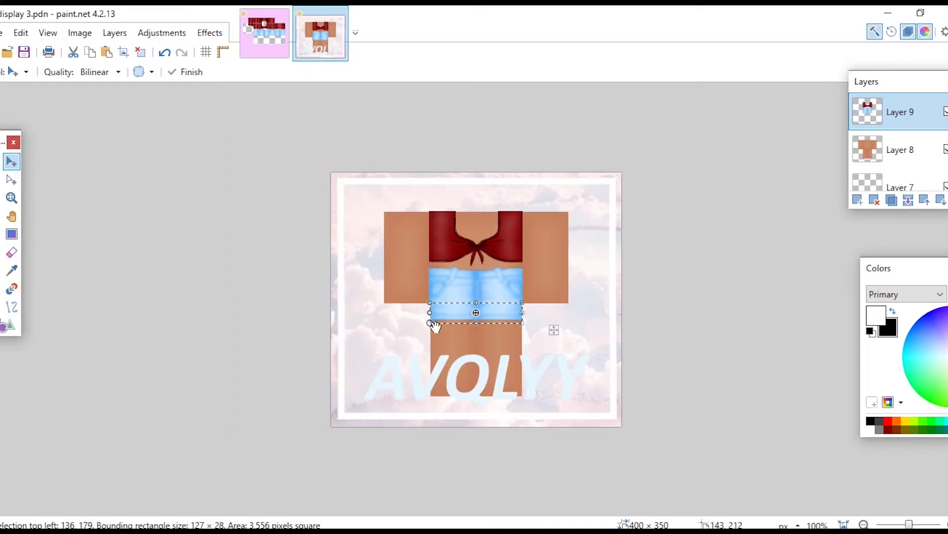
- Shrink the selected lower shorts band on display 3 slightly, then clear the selections
drag(427, 334, 430, 324)
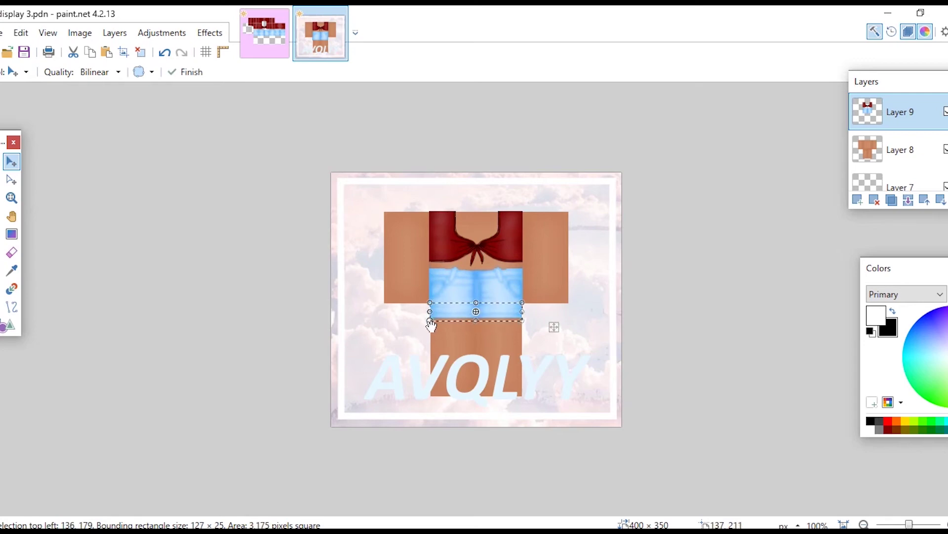
click(1, 163)
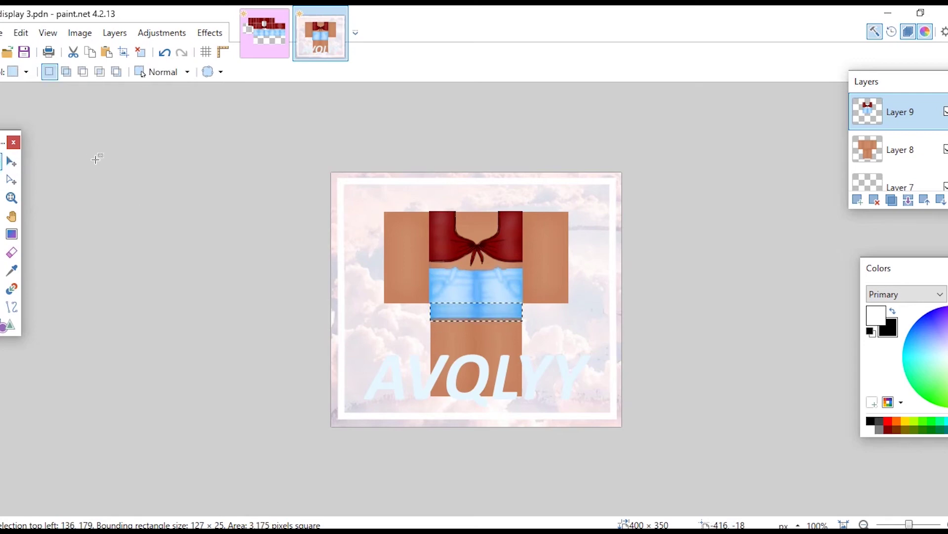
click(96, 160)
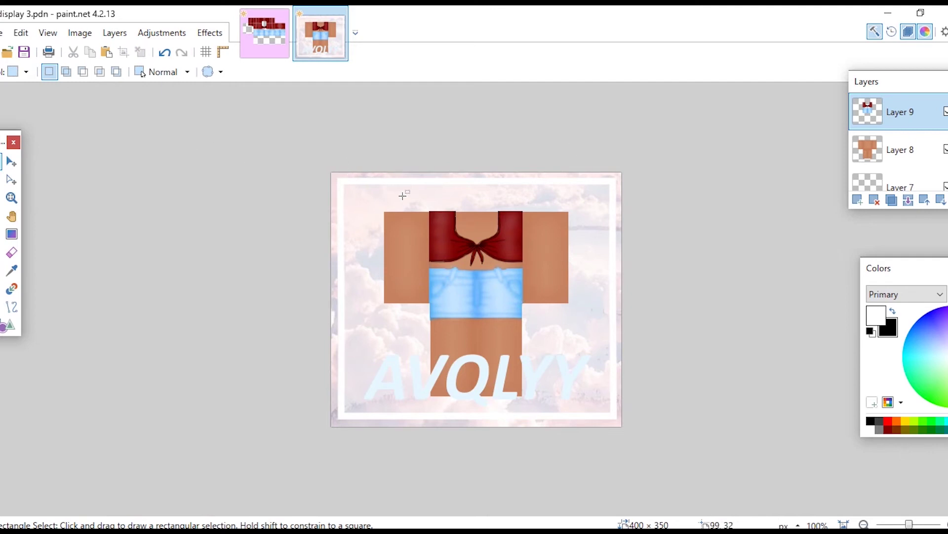
drag(403, 195, 569, 213)
click(565, 211)
- Select the red sleeve on the template's arm panel and paste it onto a new layer
click(250, 39)
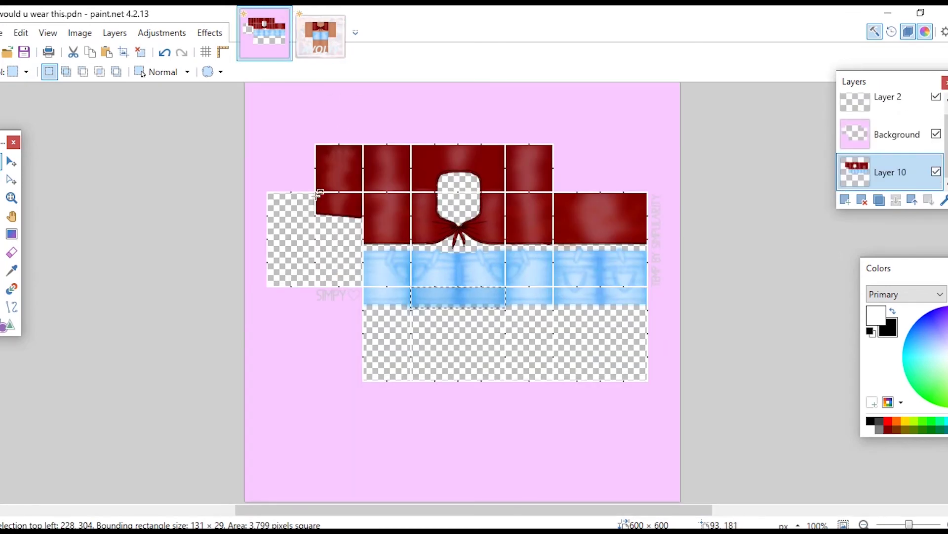
drag(316, 191, 364, 224)
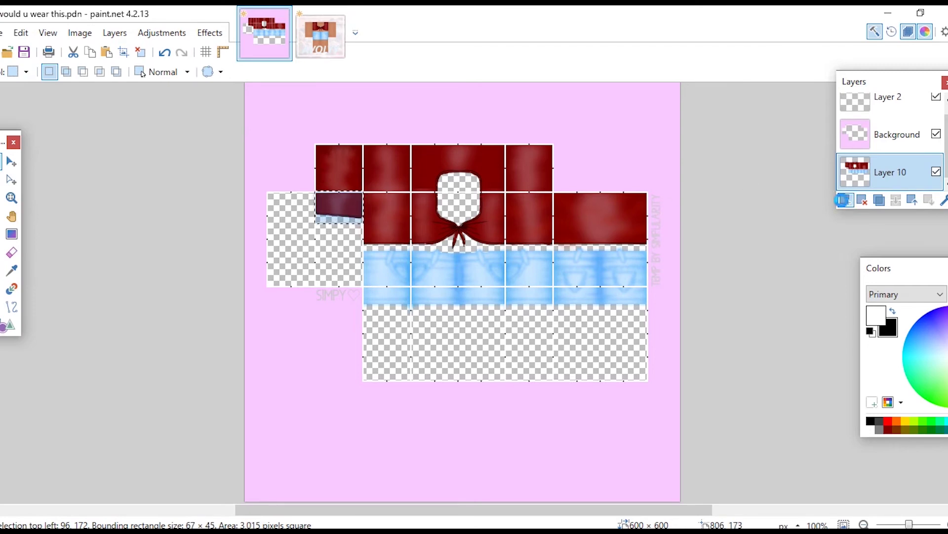
click(846, 200)
key(ctrl+v)
- Flip the pasted sleeve horizontally, place it on the leftmost arm panel, and select it
click(115, 33)
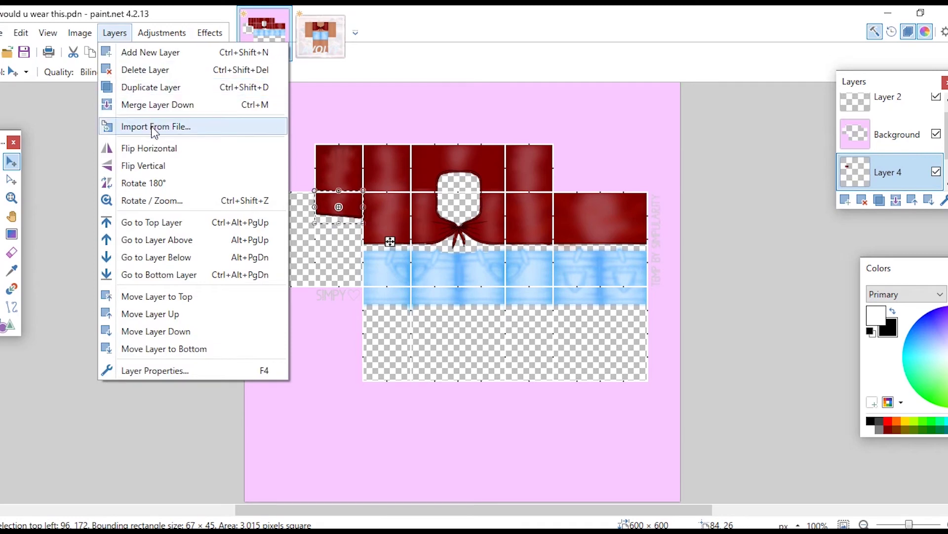
click(166, 147)
drag(589, 214, 294, 214)
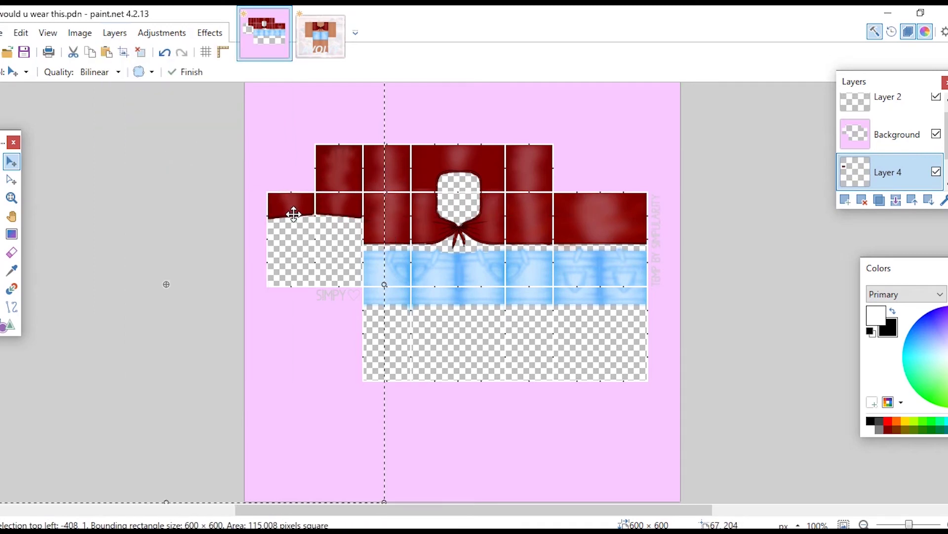
click(1, 162)
click(217, 157)
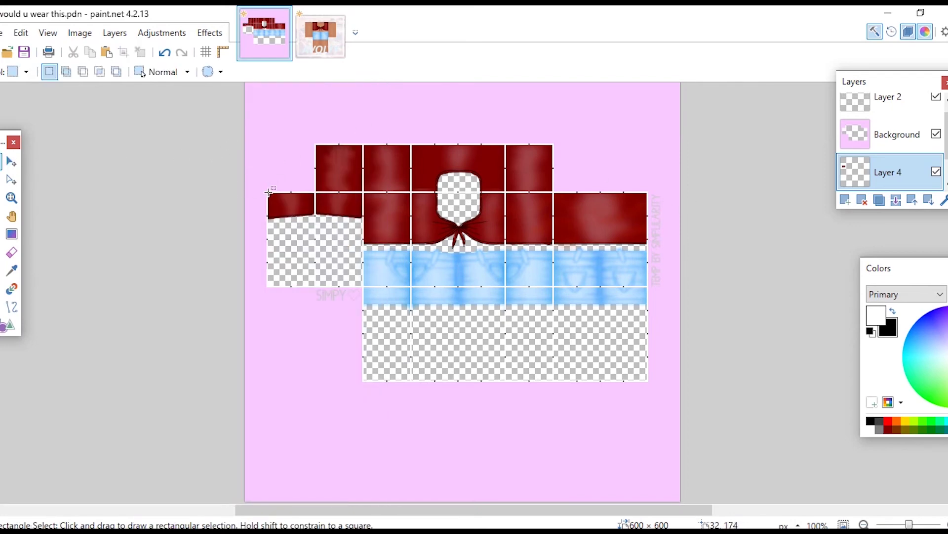
drag(268, 192, 314, 258)
- Paste the copied sleeve into display 3 and place it on the right arm's top
click(321, 39)
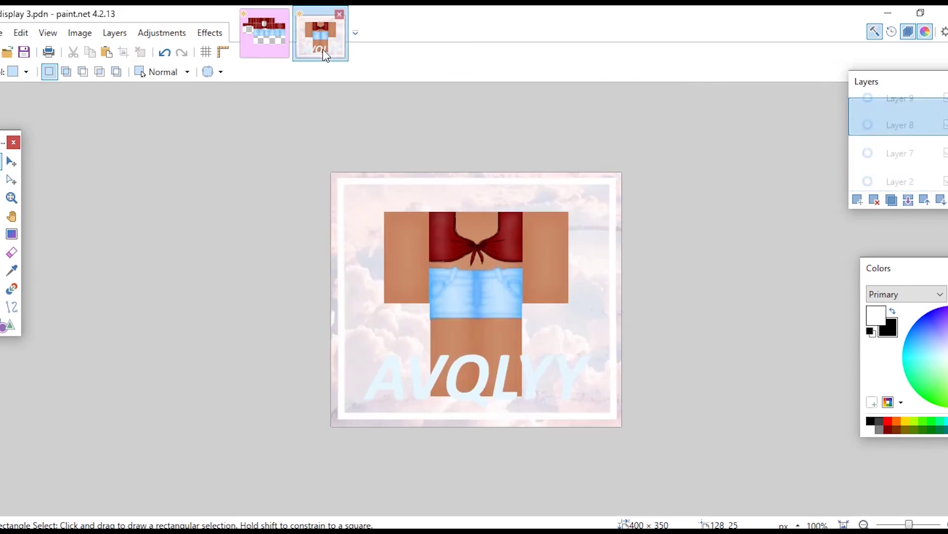
key(ctrl+v)
drag(377, 318, 548, 231)
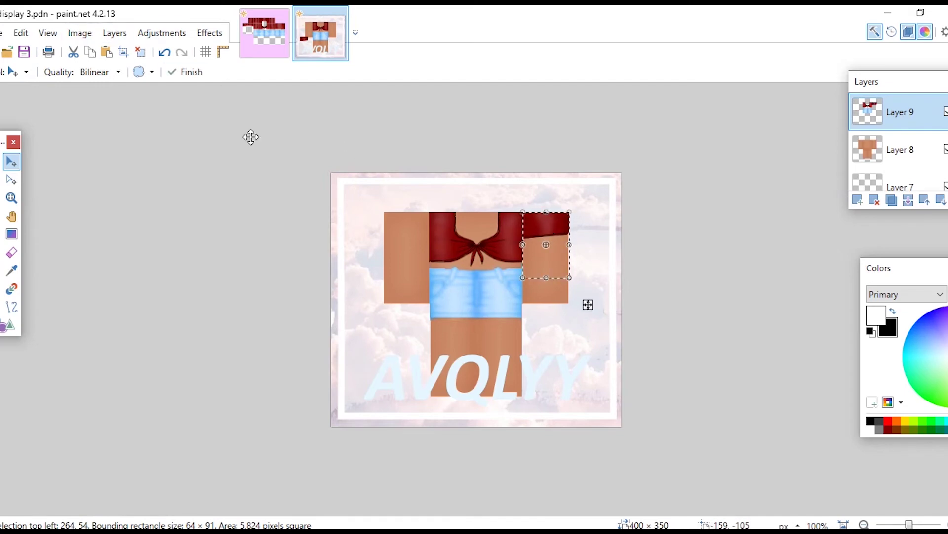
key(s)
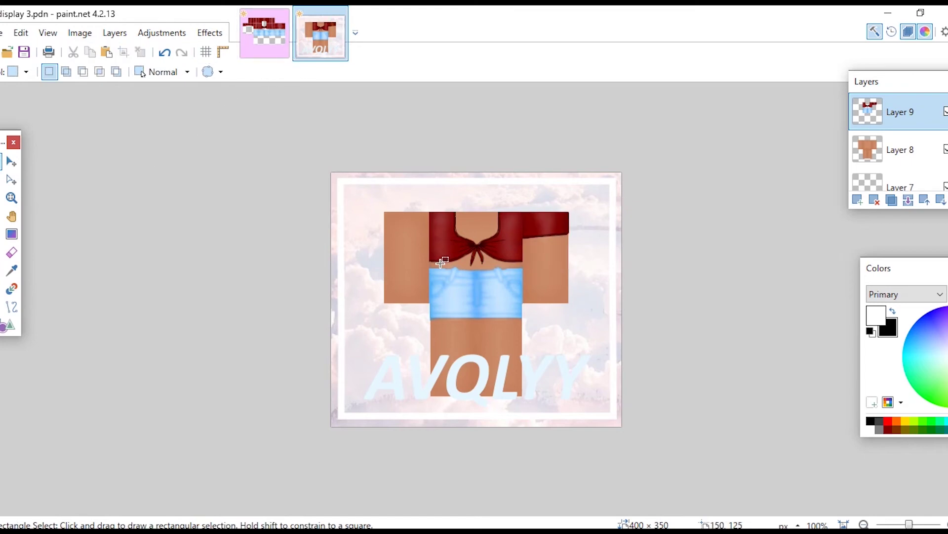
- Select the blue shorts and nudge them up a few pixels
drag(431, 263, 462, 311)
drag(432, 267, 522, 319)
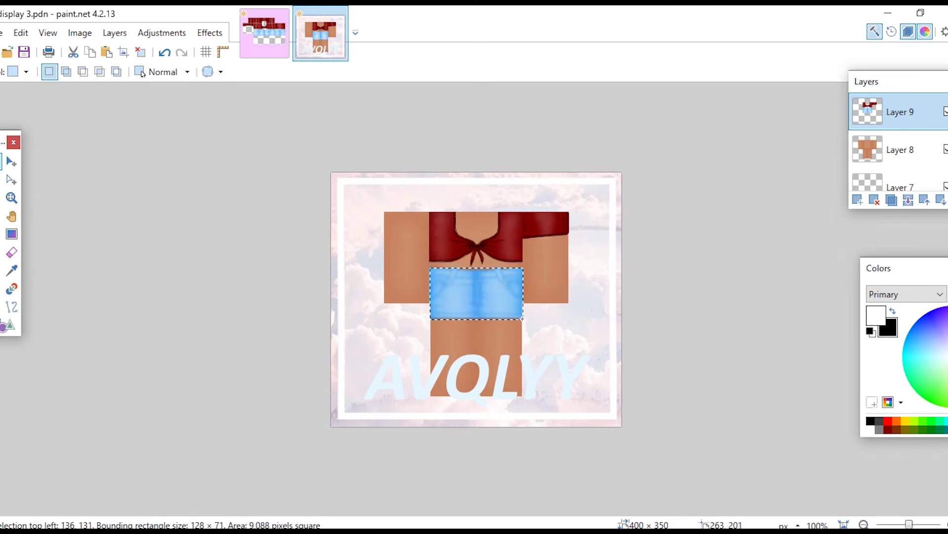
click(12, 162)
drag(507, 292, 505, 287)
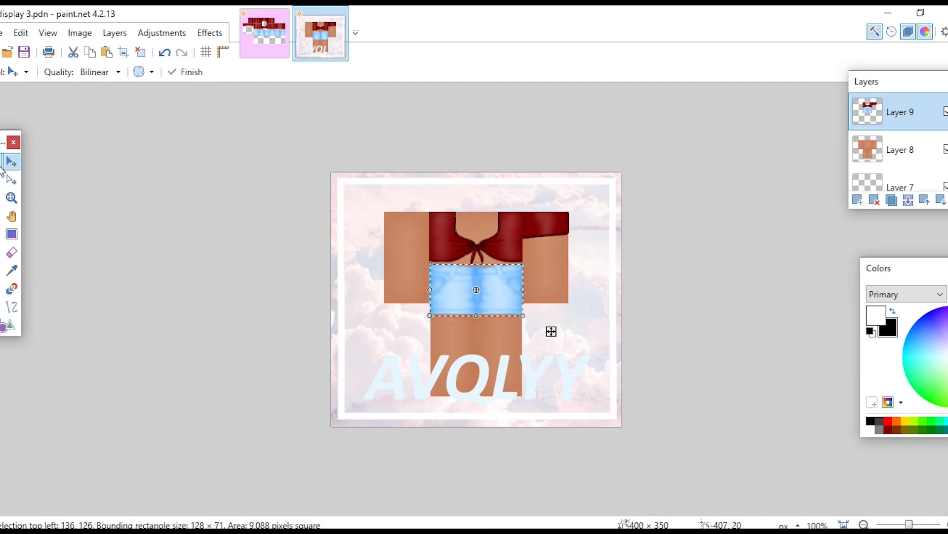
key(s)
key(ctrl+d)
- Try erasing the left edge of the shirt and shorts, undo it, and clear the selection
drag(428, 316, 537, 351)
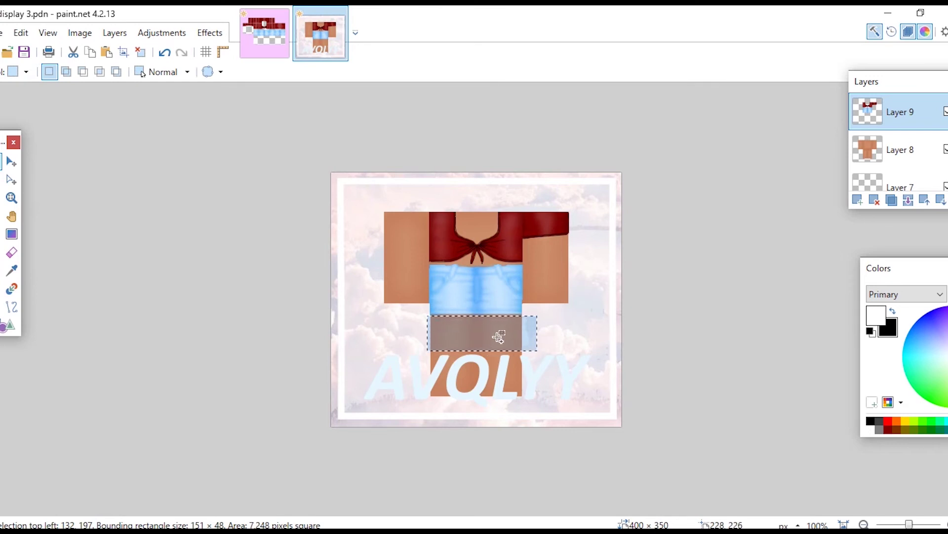
key(ctrl+d)
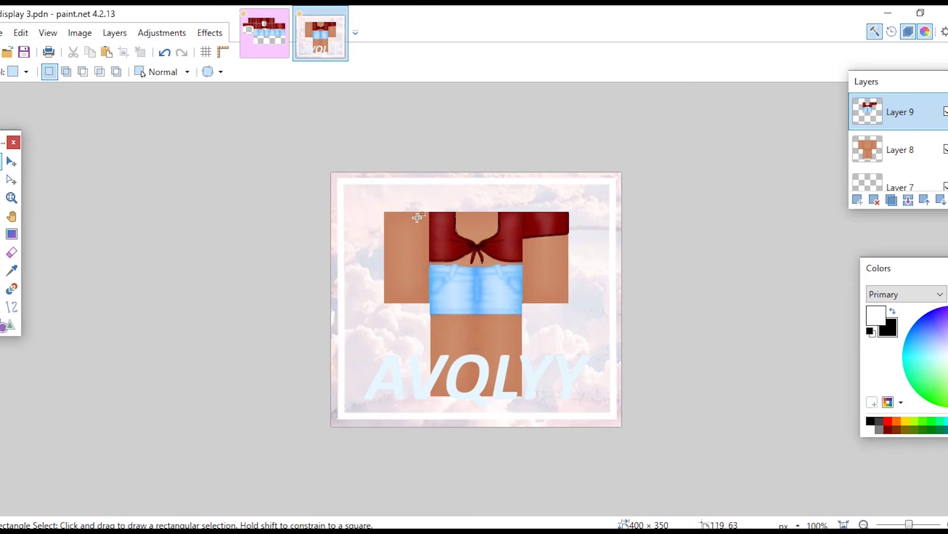
drag(415, 204, 431, 340)
key(Delete)
key(ctrl+z)
click(384, 162)
click(253, 34)
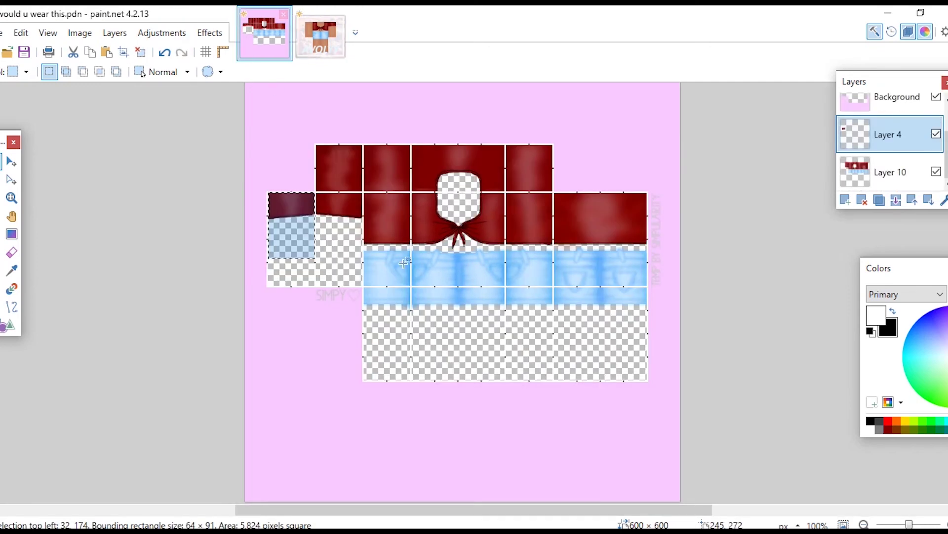
- Paste the sleeve piece into display 3 and undo its misplaced move
drag(316, 193, 362, 265)
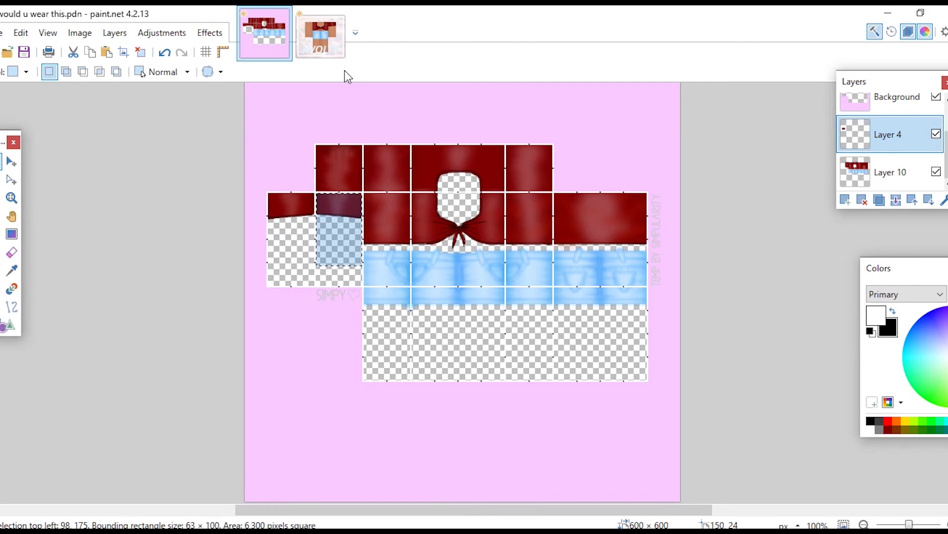
click(330, 55)
key(ctrl+v)
drag(426, 318, 397, 226)
key(ctrl+z)
- Merge Layer 4 down into Layer 10 in the template, then undo a trial sleeve move in display 3
click(278, 49)
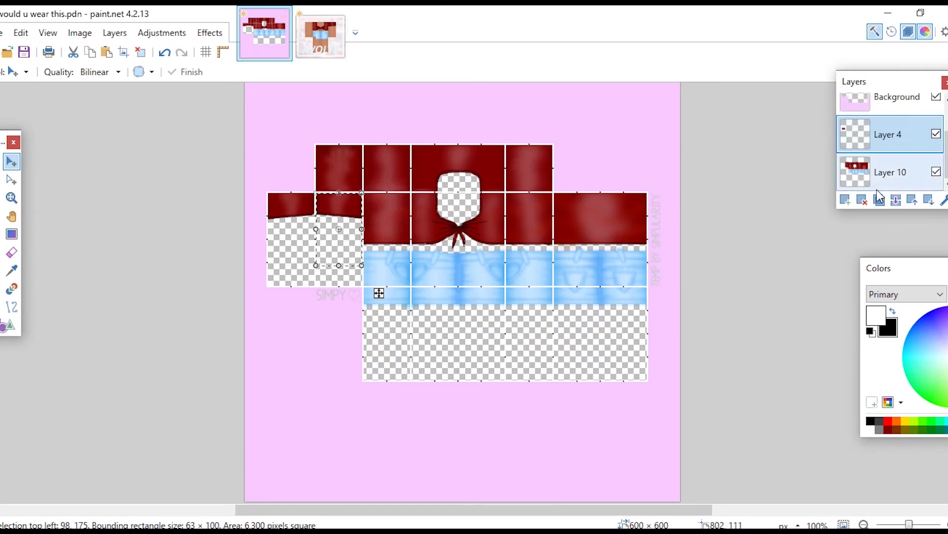
click(896, 199)
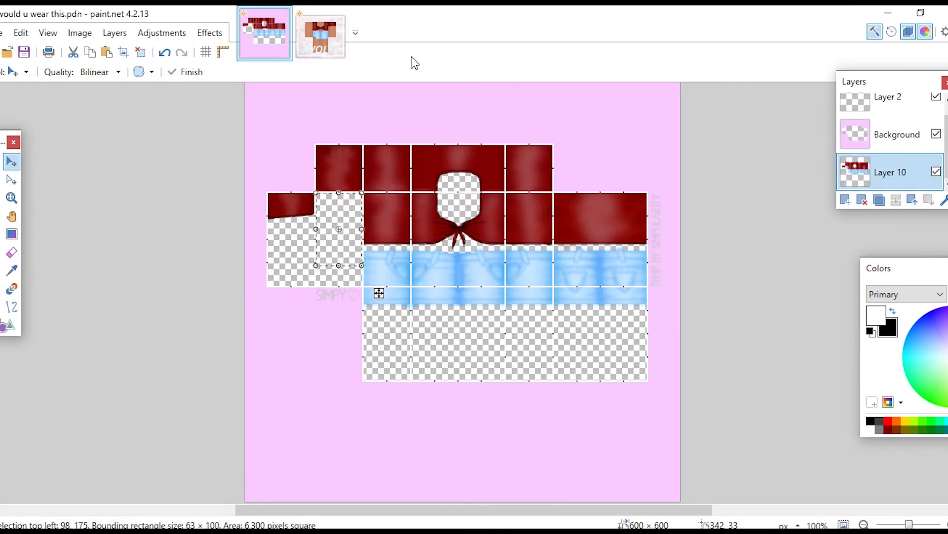
click(327, 41)
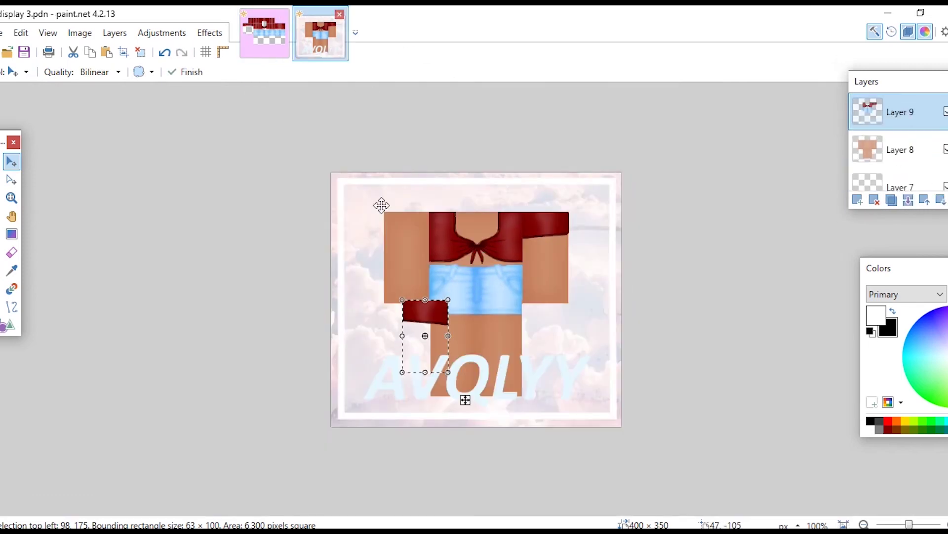
drag(425, 320, 407, 234)
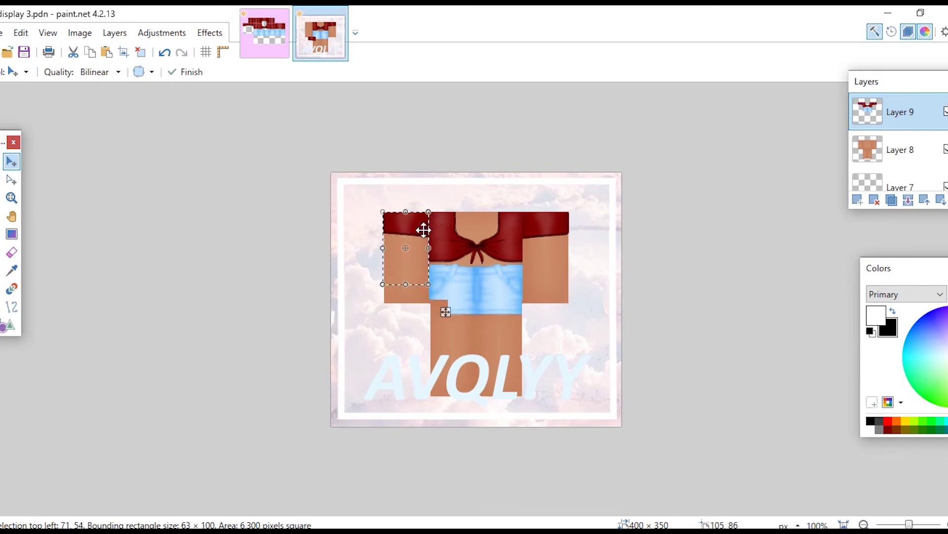
key(ctrl+z)
key(ctrl+z)
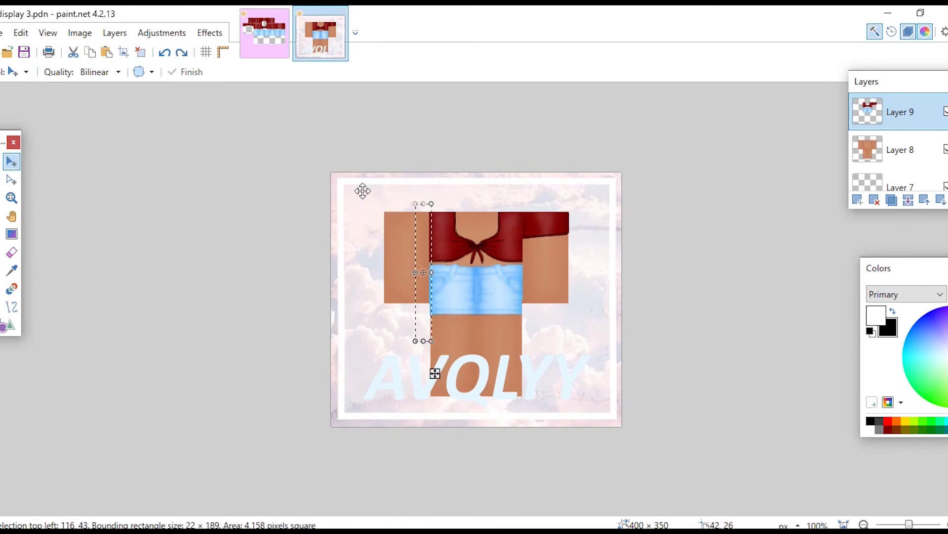
- Re-paste the red sleeve onto the top of the display figure's left arm and deselect it
key(ctrl+v)
drag(434, 315, 418, 231)
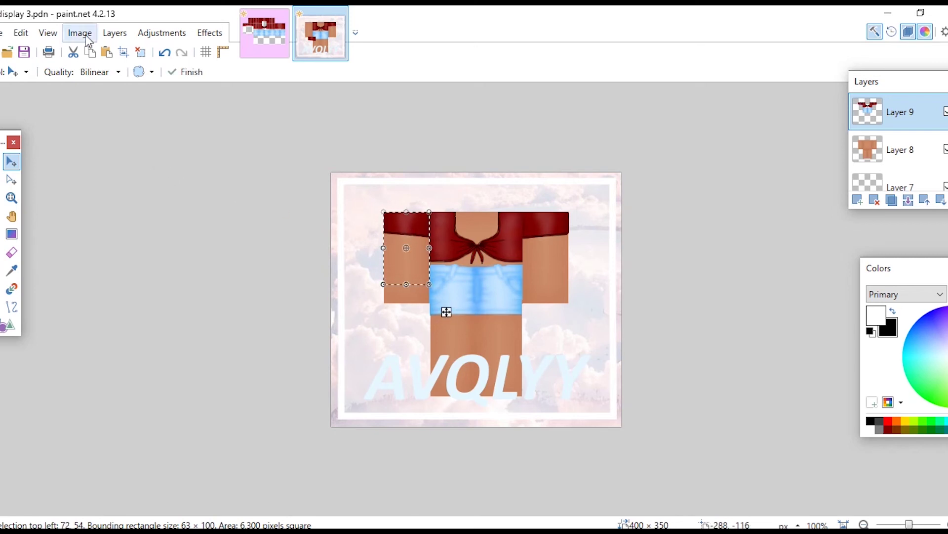
click(1, 162)
click(89, 183)
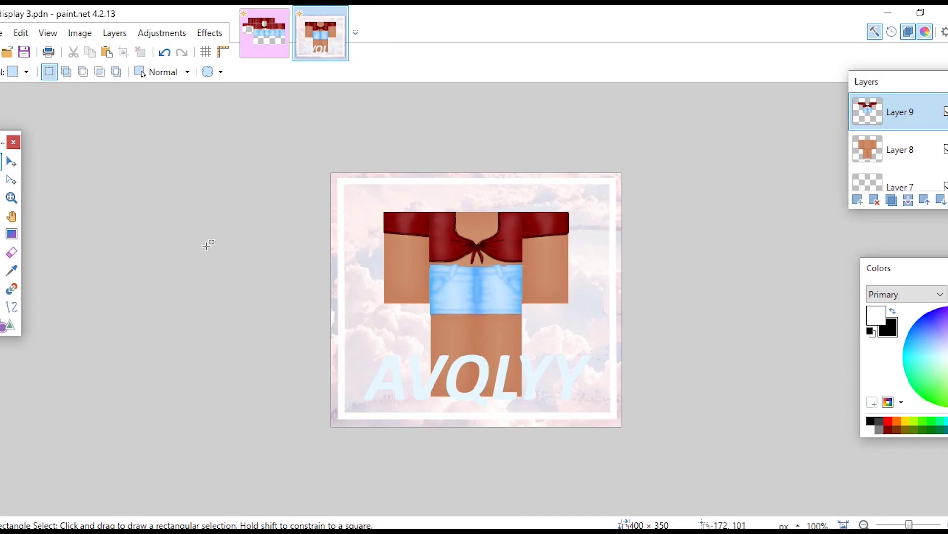
scroll(903, 133, up, 2)
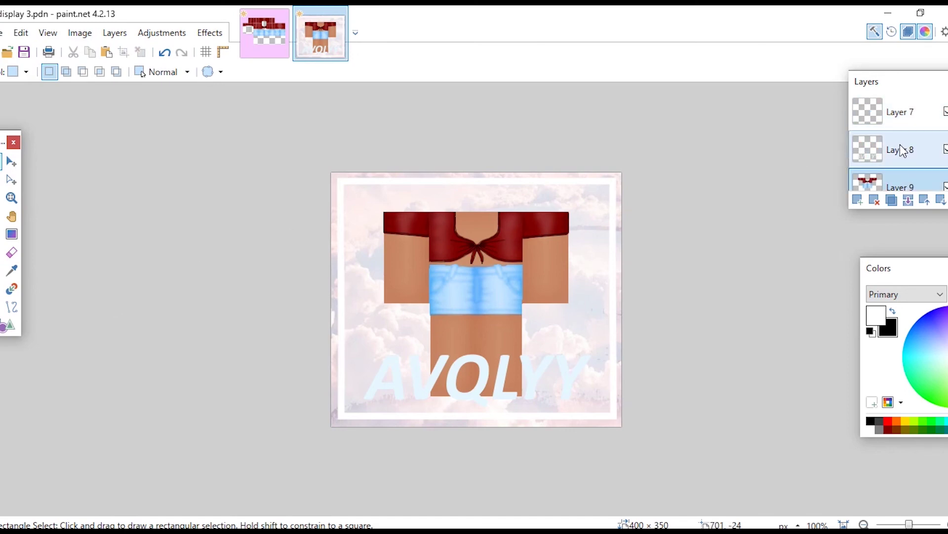
- Move Layer 8's AVQLYY text down about 32 pixels and deselect
click(902, 150)
click(11, 162)
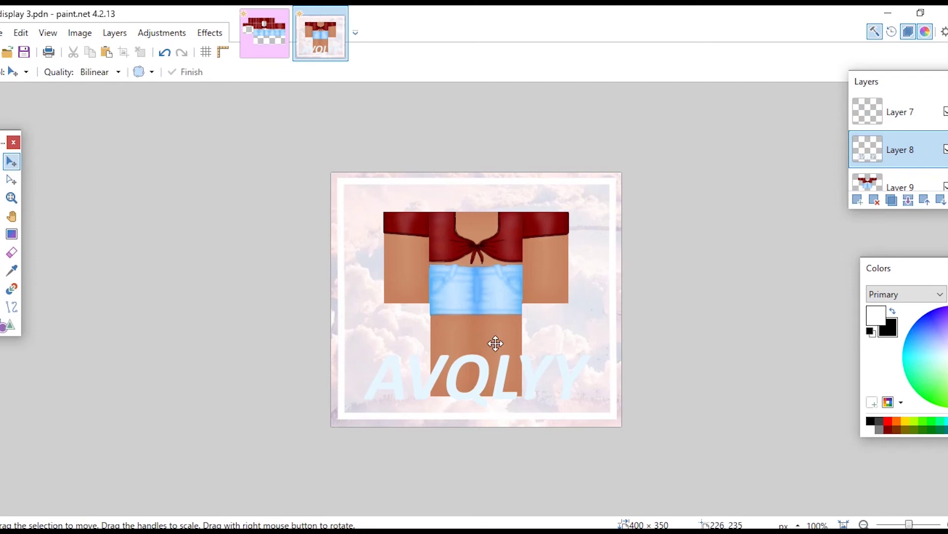
drag(565, 386, 568, 410)
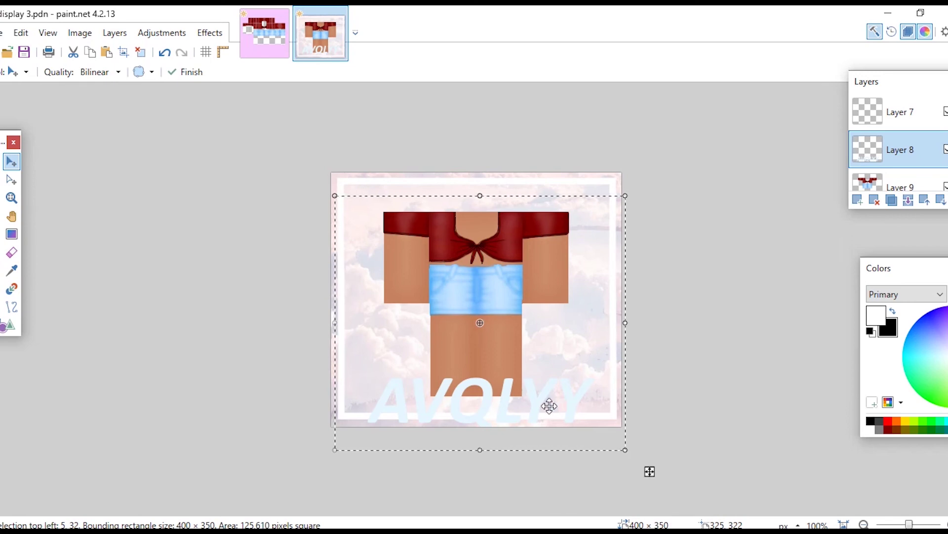
click(1, 162)
click(137, 149)
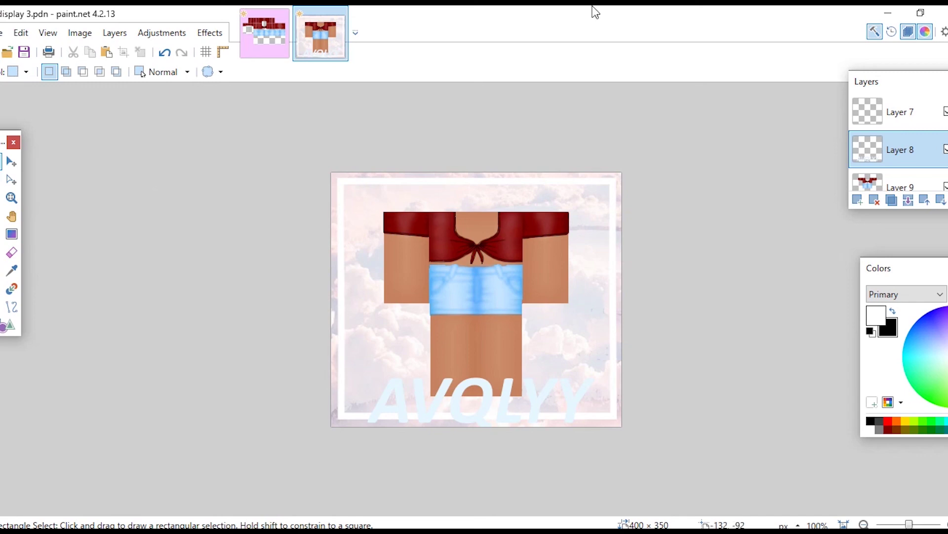
- Select and clear a thin strip along the display image's top edge
drag(318, 168, 479, 175)
click(292, 172)
click(247, 30)
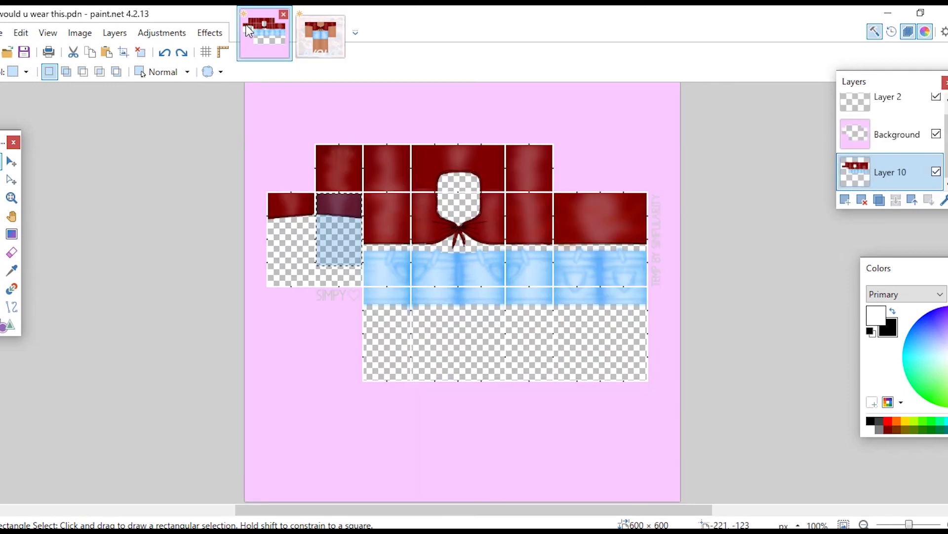
- Switch to the display 3 image and start a Save As with PNG as the file type
click(321, 35)
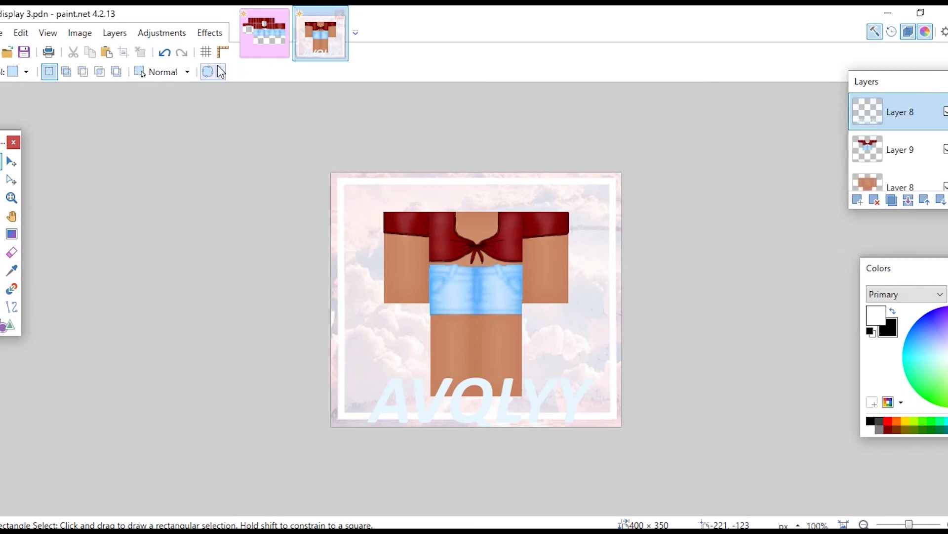
click(2, 33)
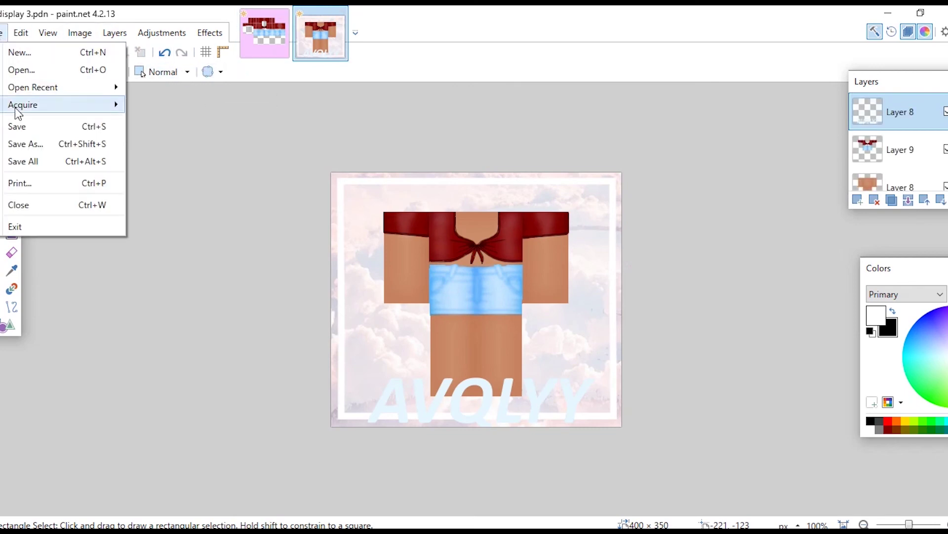
click(32, 145)
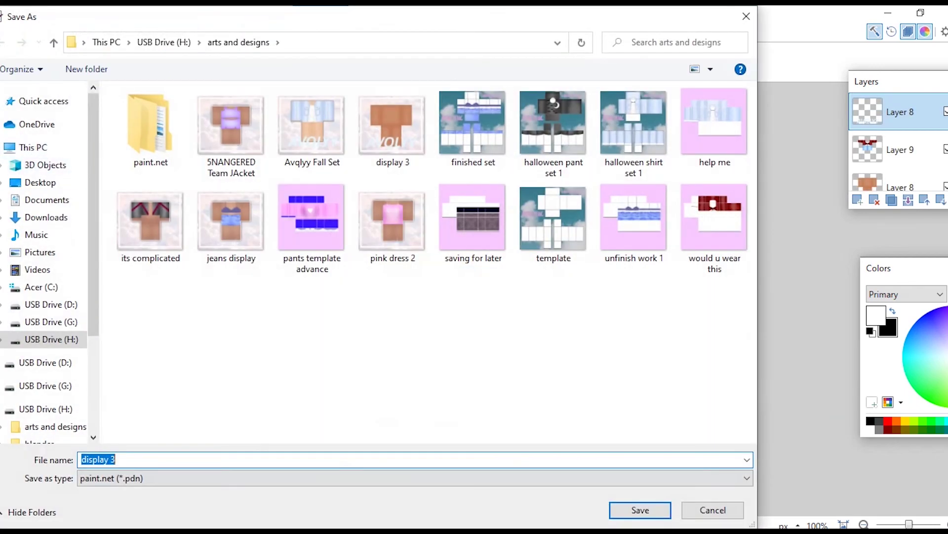
click(297, 478)
click(297, 364)
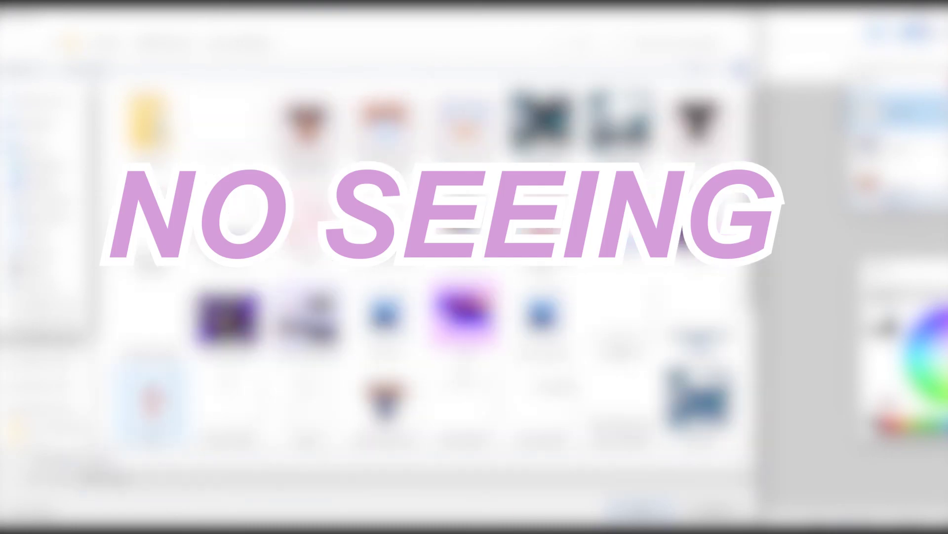
- Choose the destination folder for the PNG file
click(115, 460)
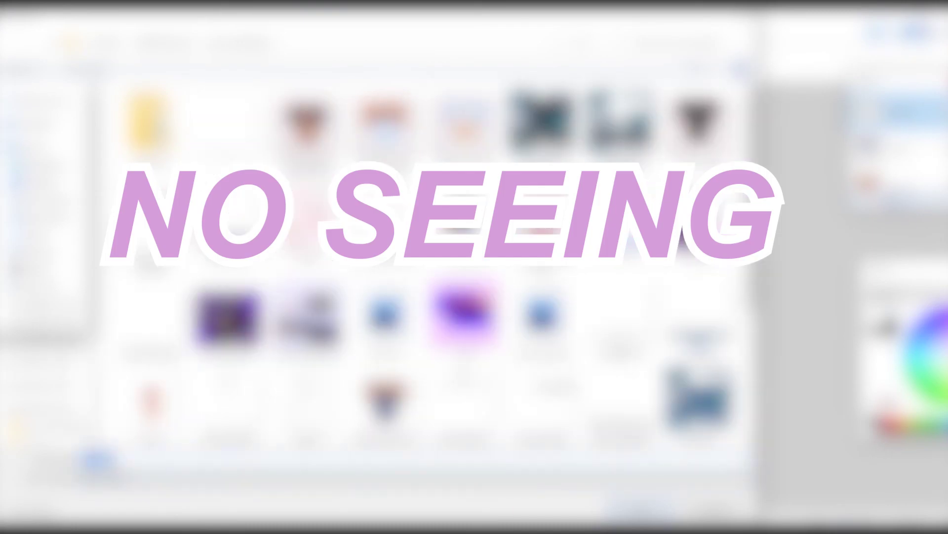
scroll(57, 405, down, 1)
click(57, 396)
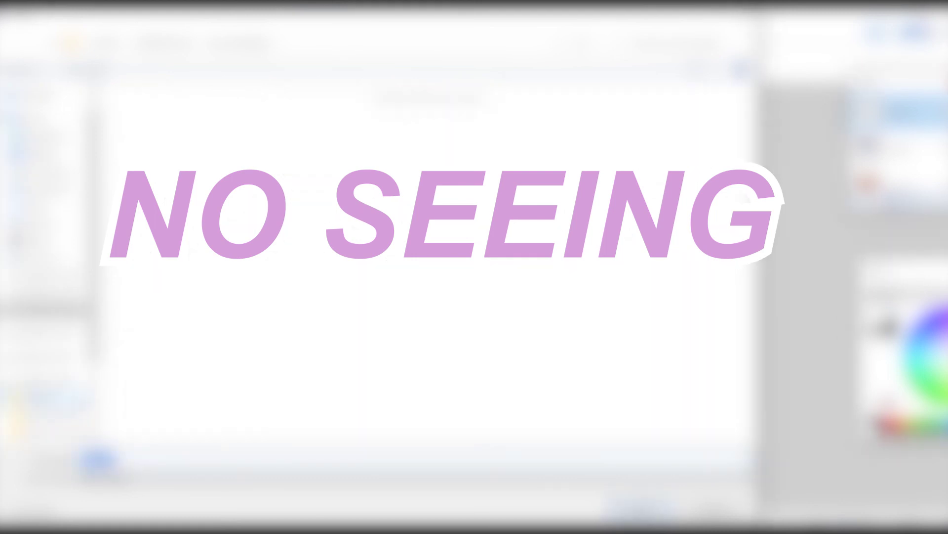
click(64, 383)
scroll(62, 366, down, 3)
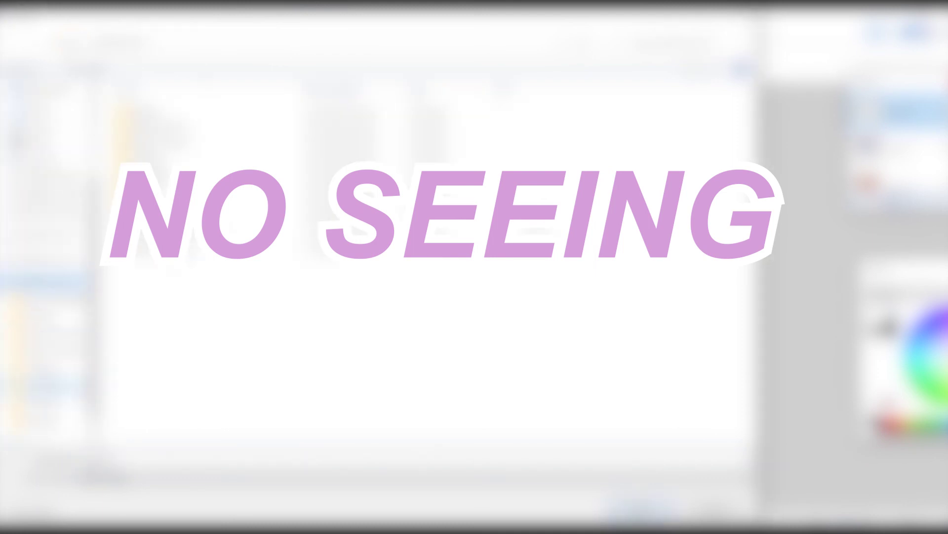
click(57, 298)
- Name the file 'display for summer outfit ig', accept the PNG settings and flatten the image
click(101, 460)
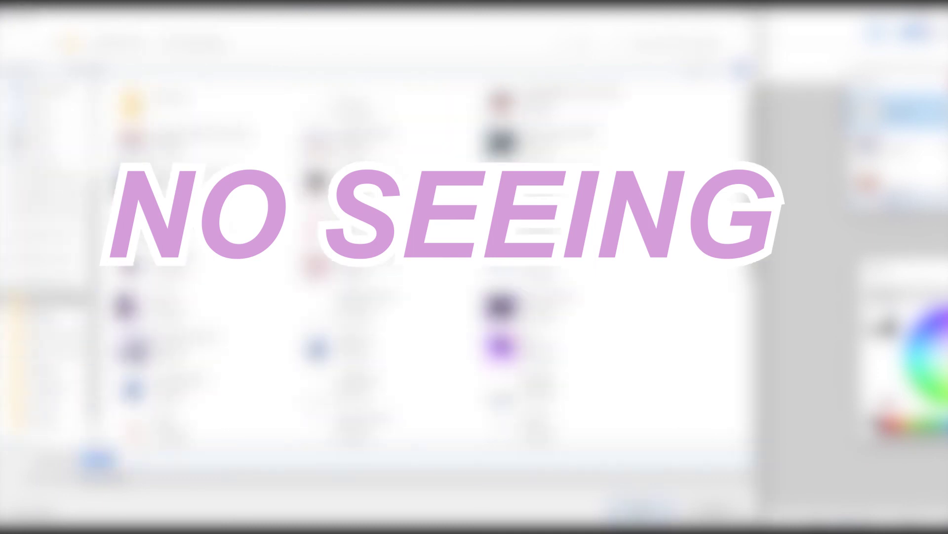
key(BackSpace)
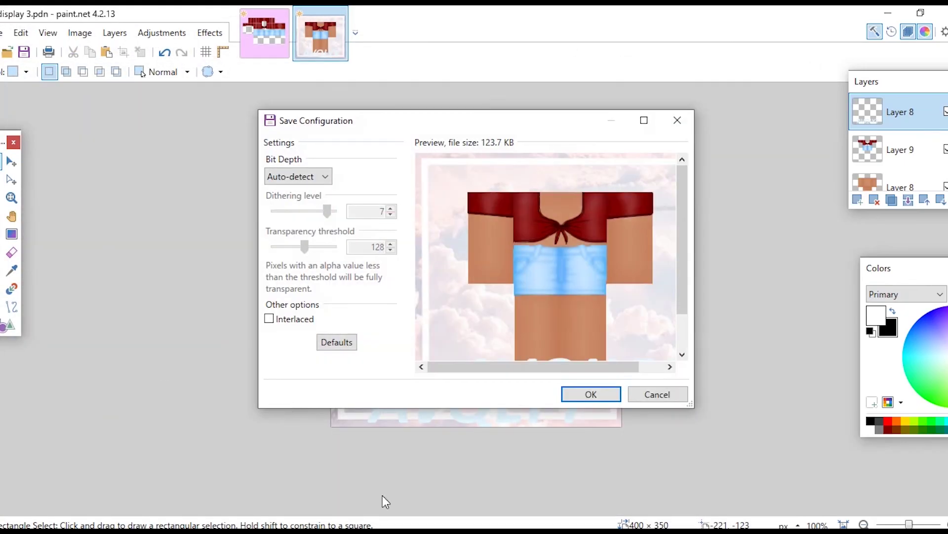
click(588, 391)
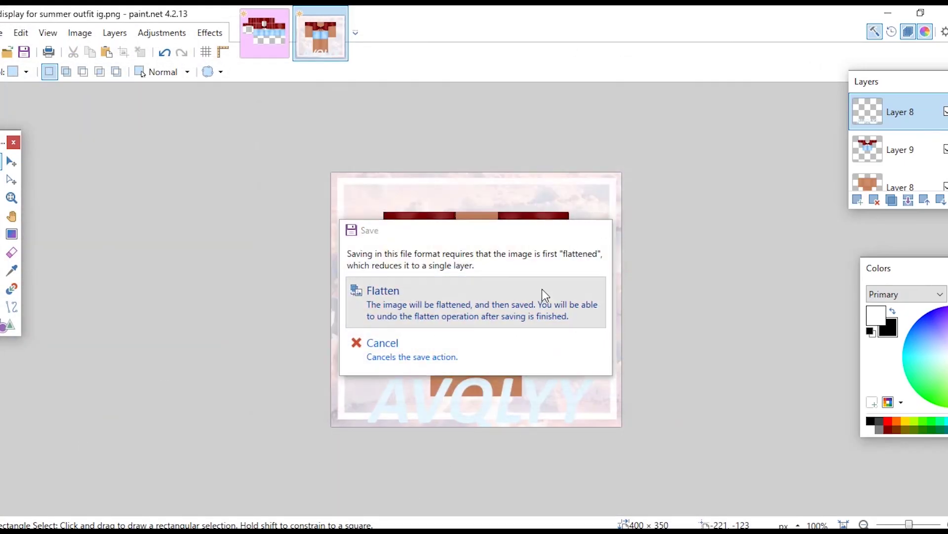
click(542, 296)
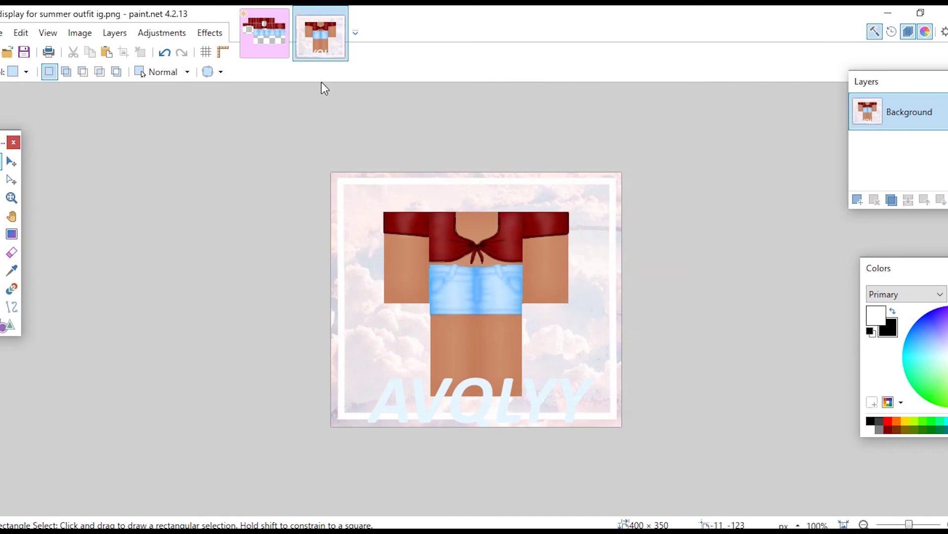
- Bring the 'would u wear this' template tab forward and check the File menu's recent files
click(275, 48)
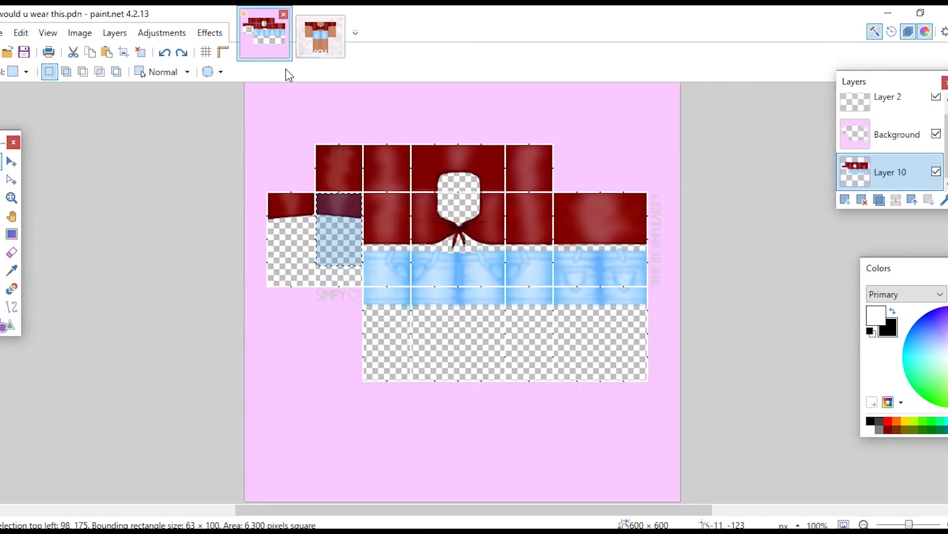
click(3, 32)
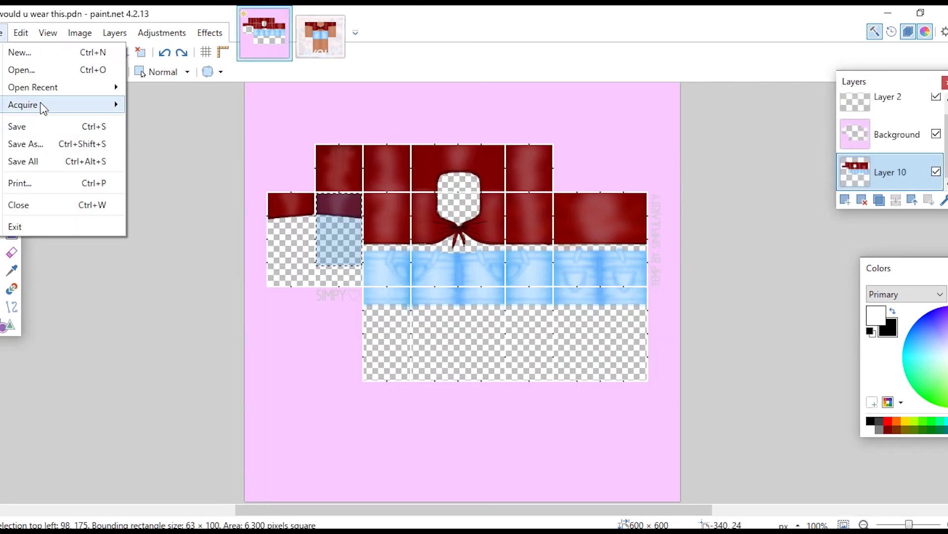
mouse_move(36, 93)
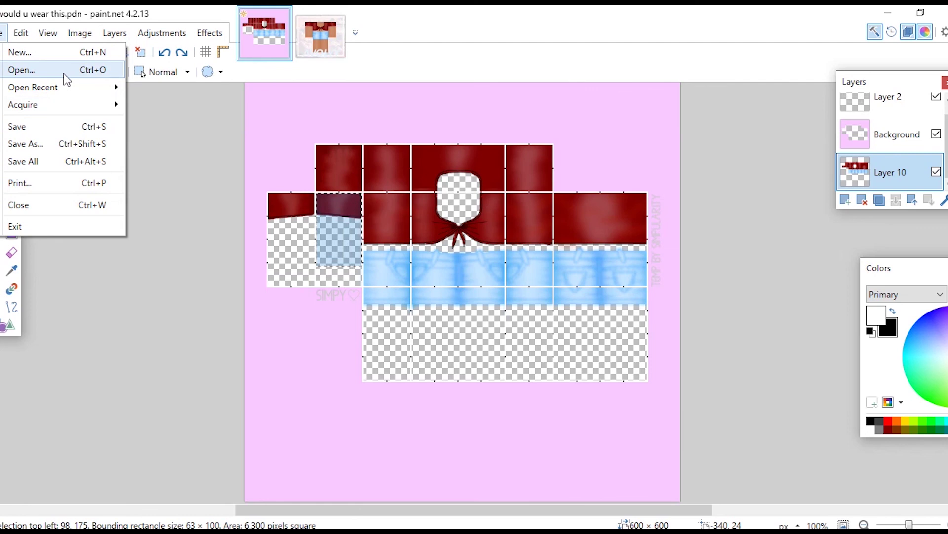
click(4, 36)
click(4, 35)
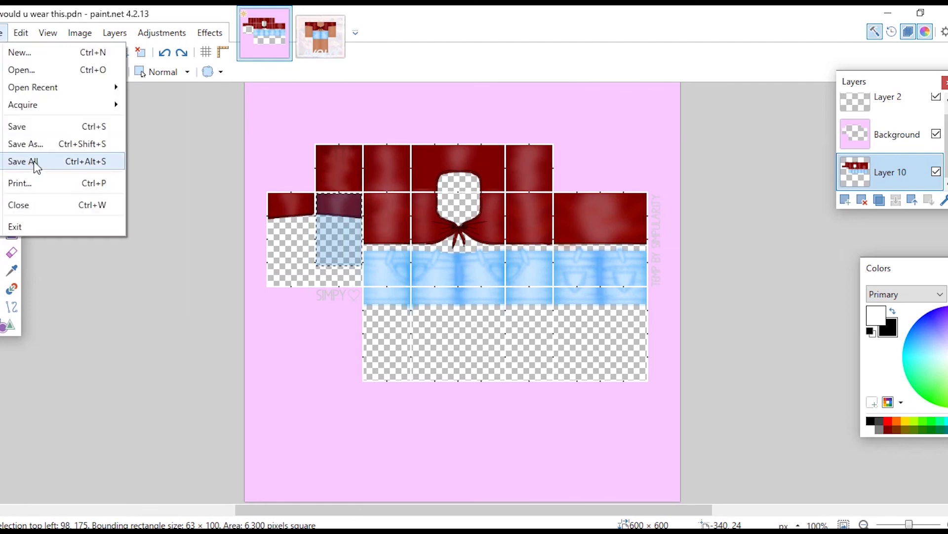
mouse_move(68, 94)
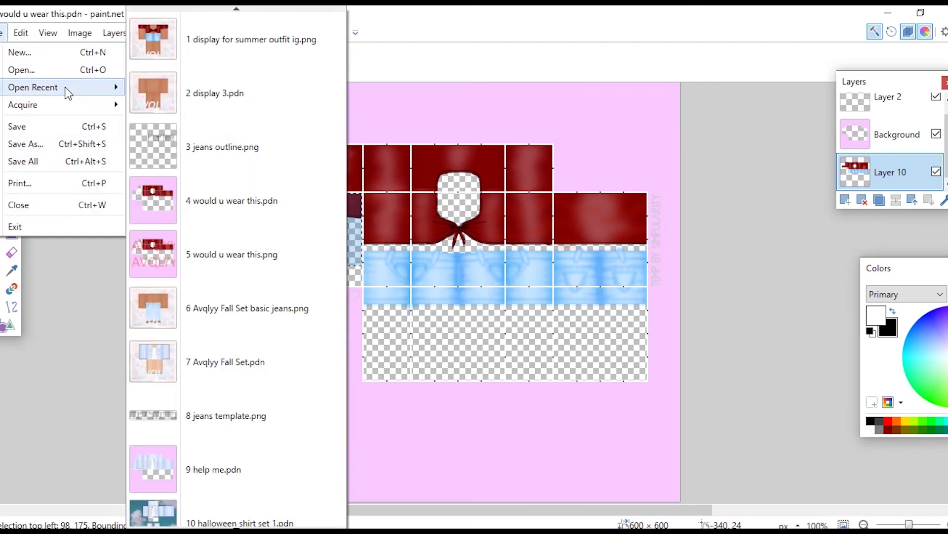
click(426, 83)
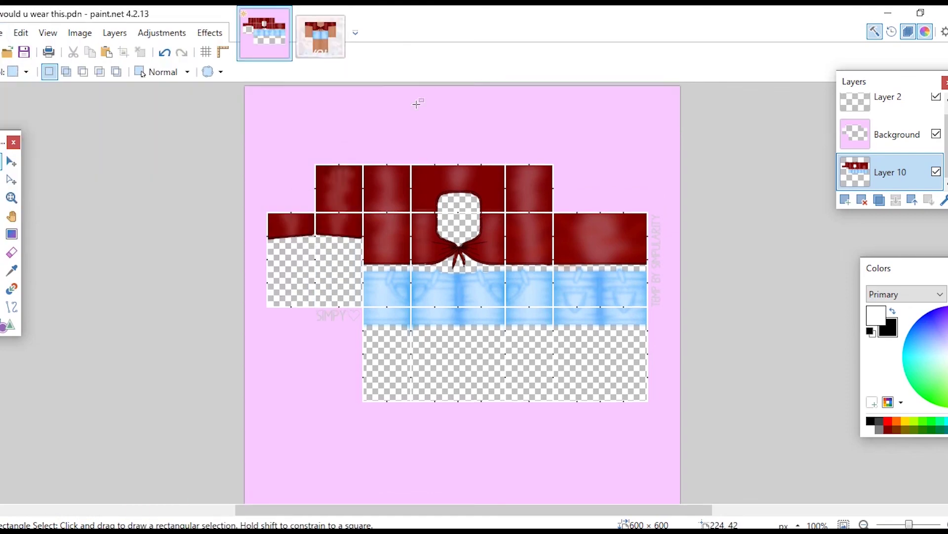